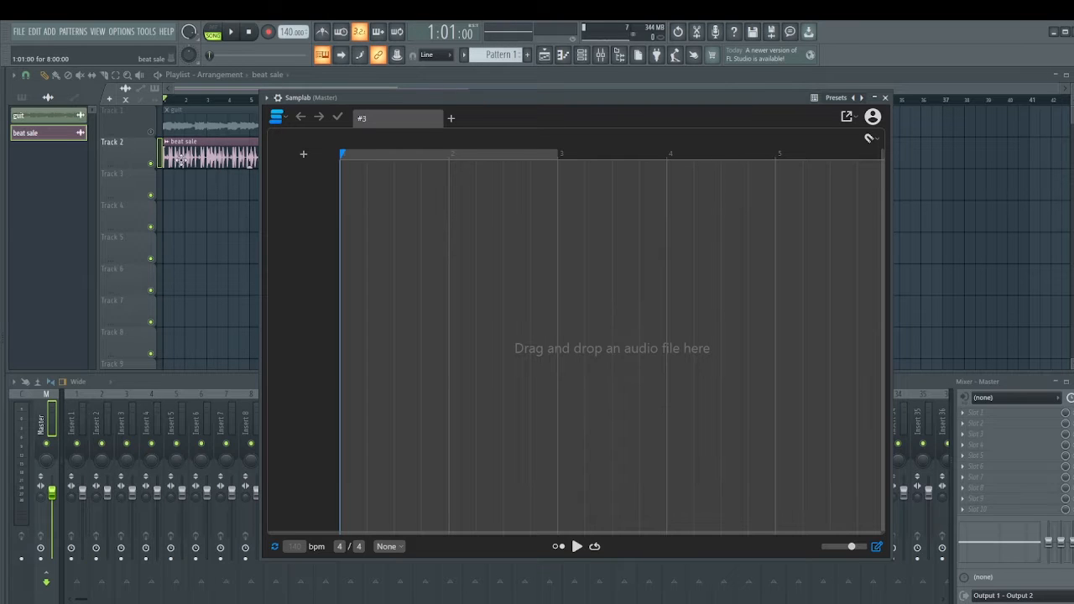
Load the beat sale audio clip from the Channel rack into Samplab and start separating its selected opening section.
click(192, 156)
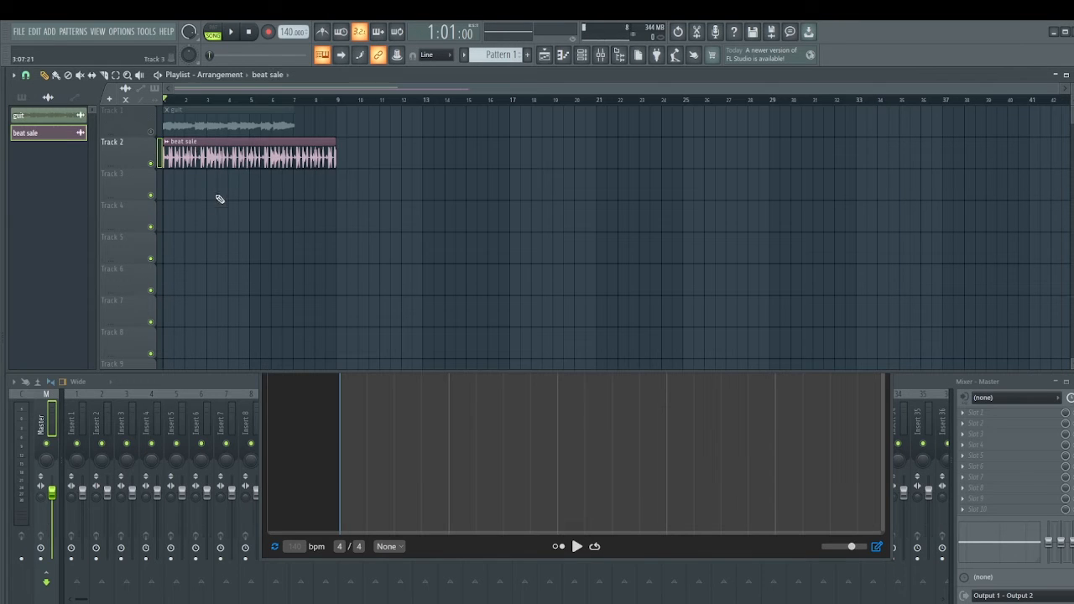
double_click(205, 146)
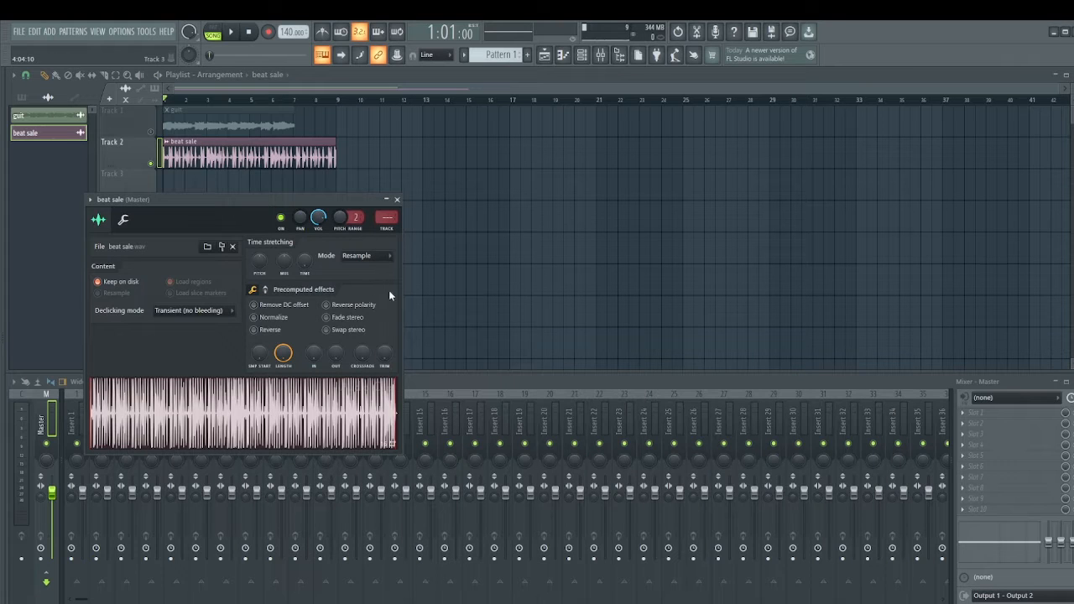
click(581, 54)
click(99, 117)
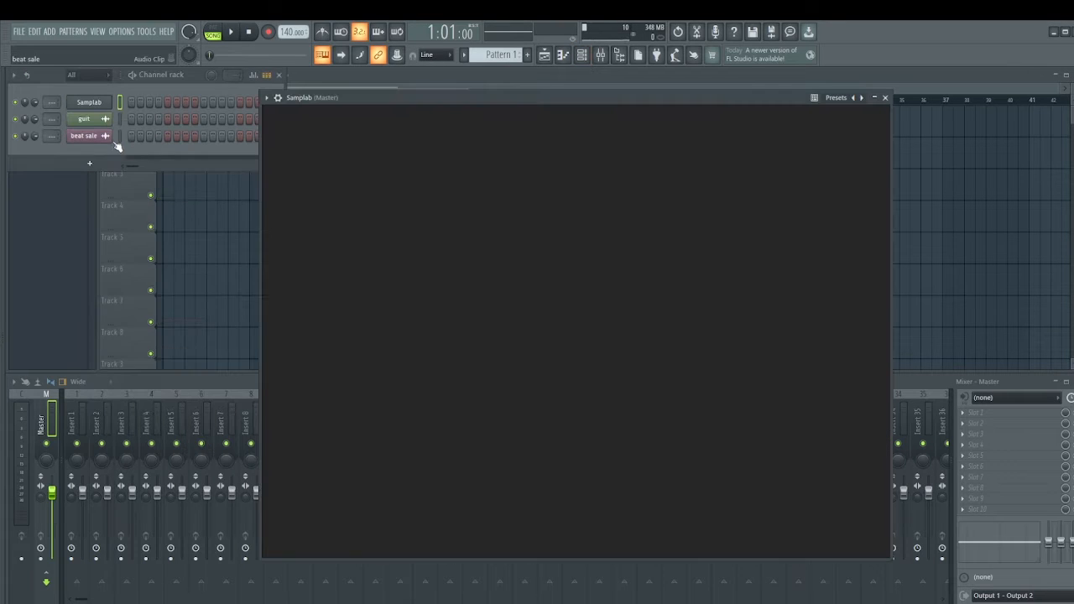
drag(116, 145, 573, 308)
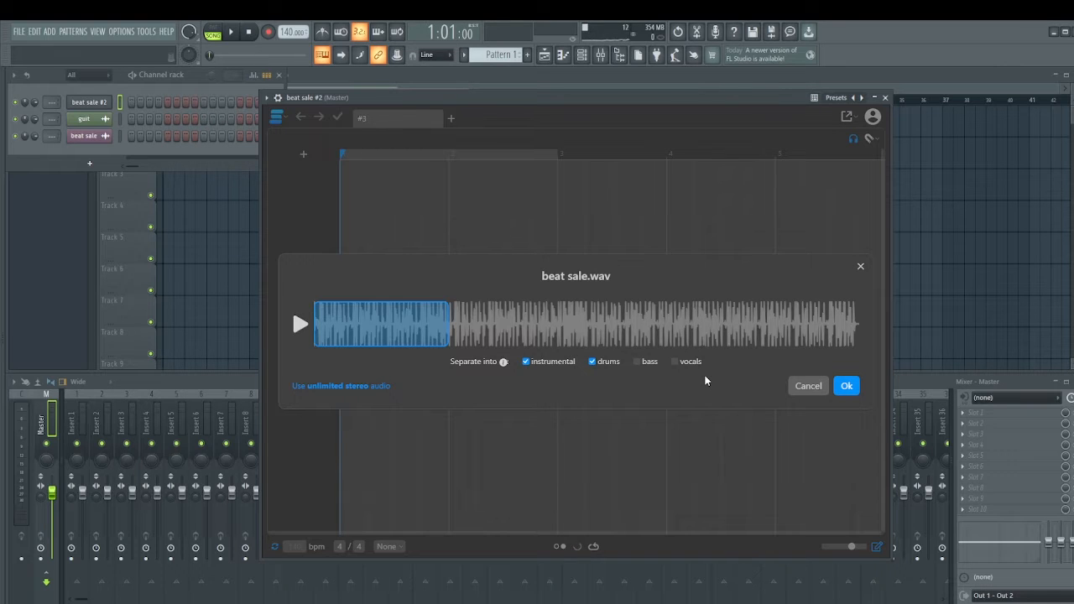
click(846, 386)
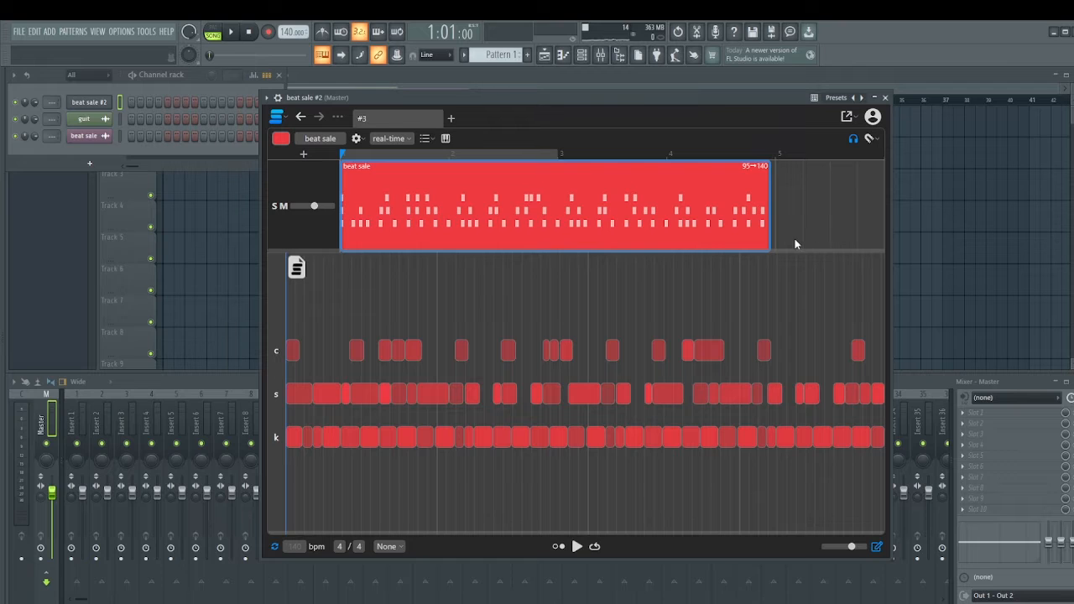
Audition the first kick hit and two of the early snare hits in the separated drum pattern.
click(294, 439)
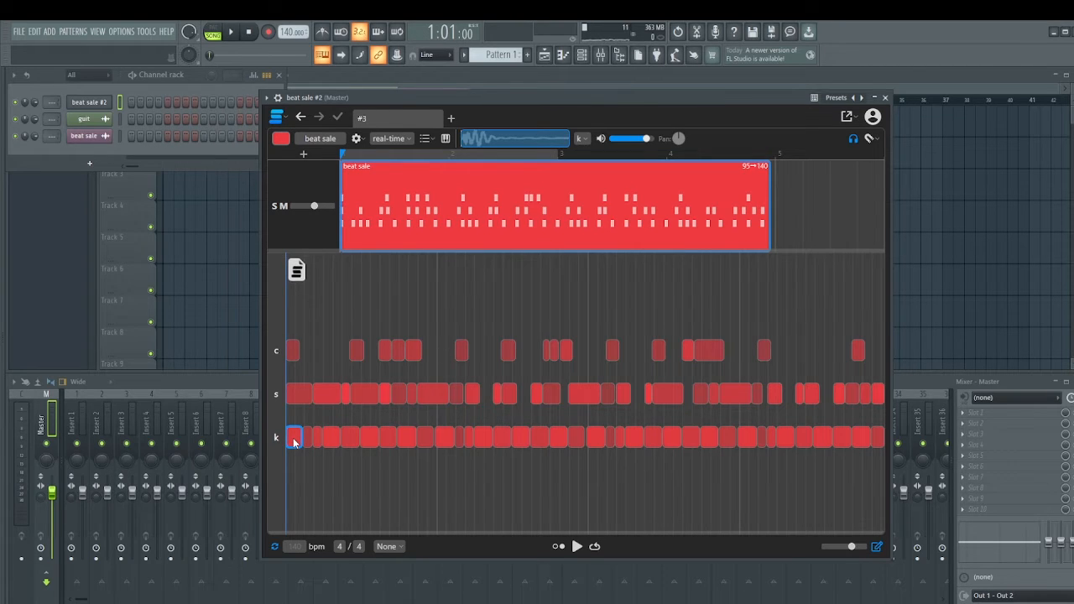
click(345, 393)
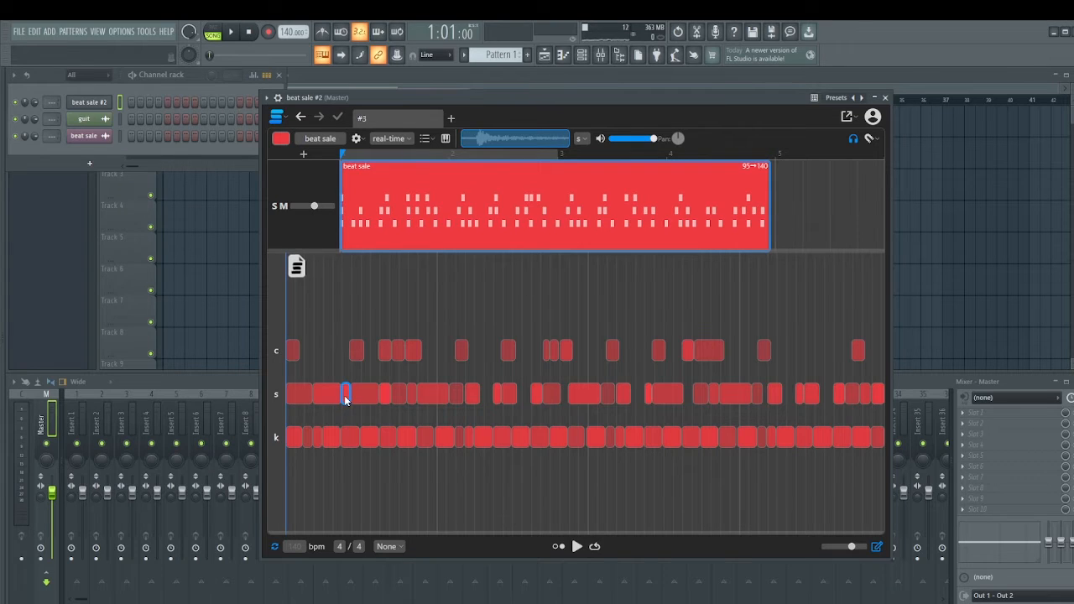
click(328, 399)
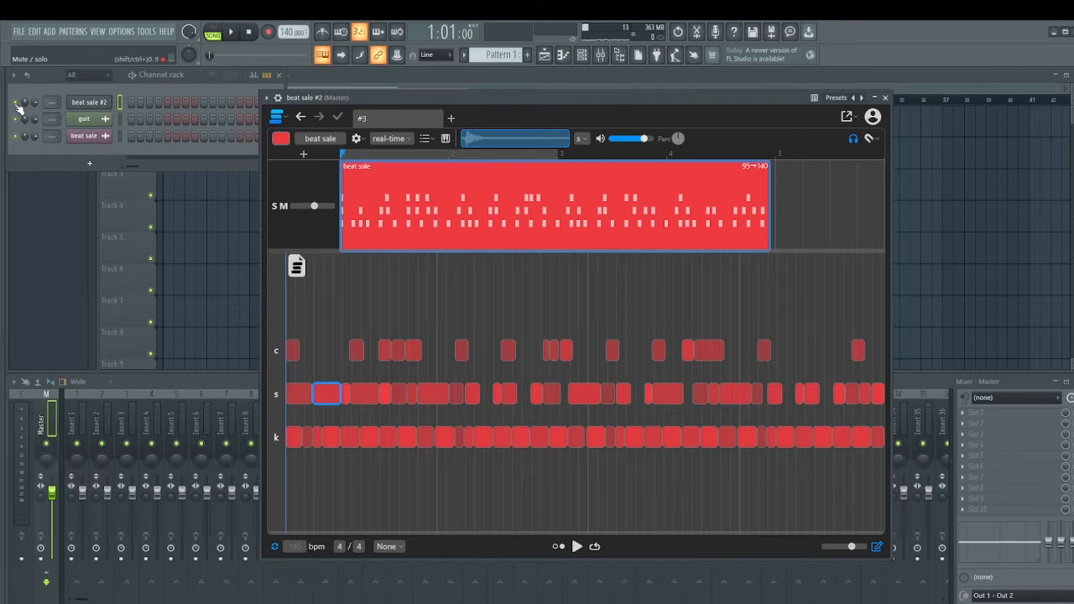
Play the original beat sale clip in the Playlist, check its channel settings, and stop playback.
click(465, 76)
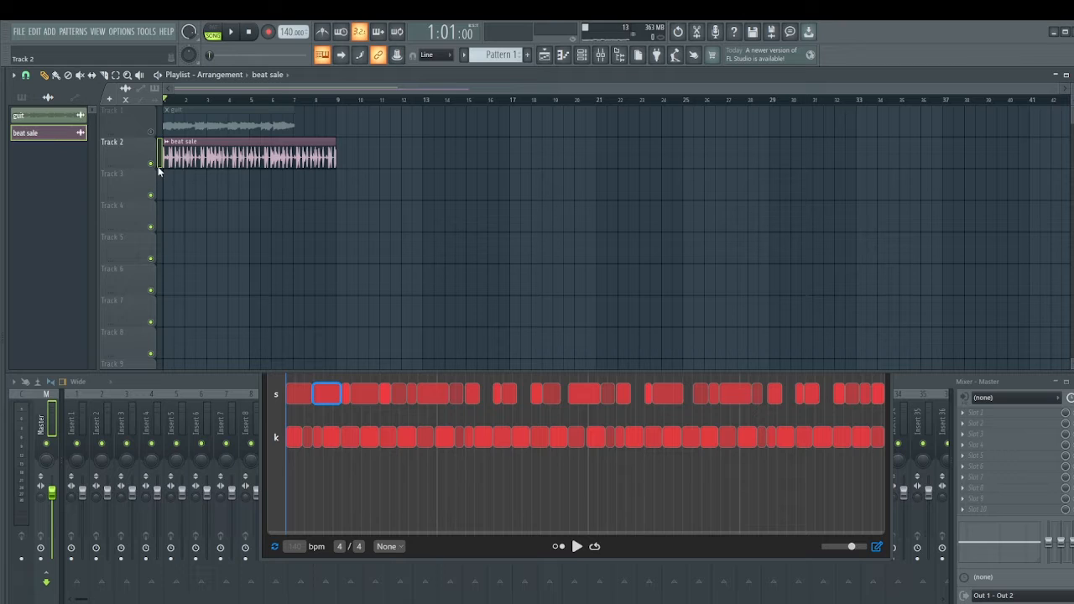
click(232, 33)
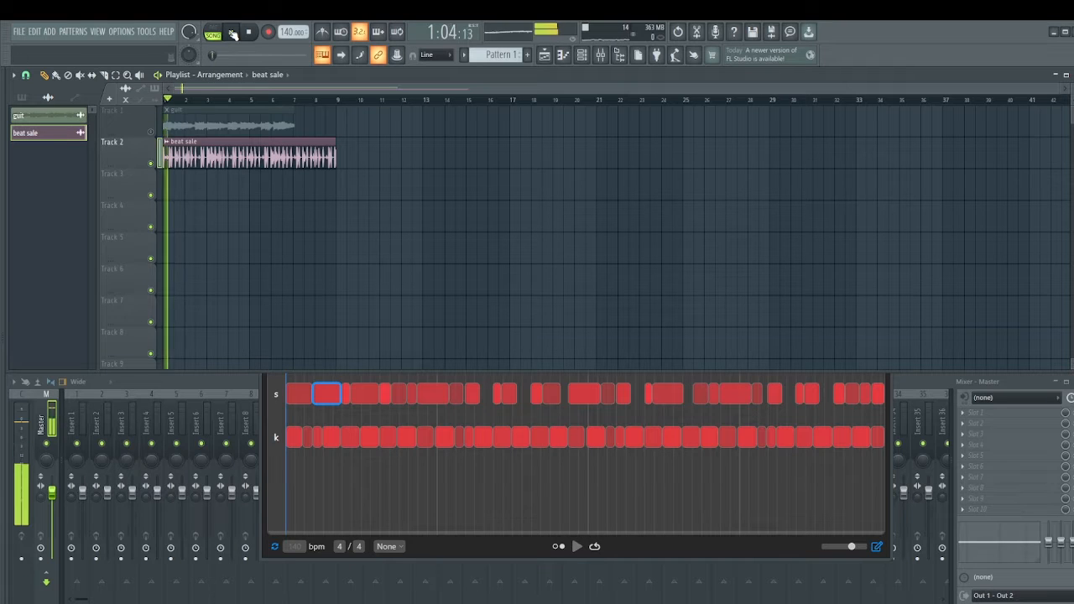
double_click(186, 141)
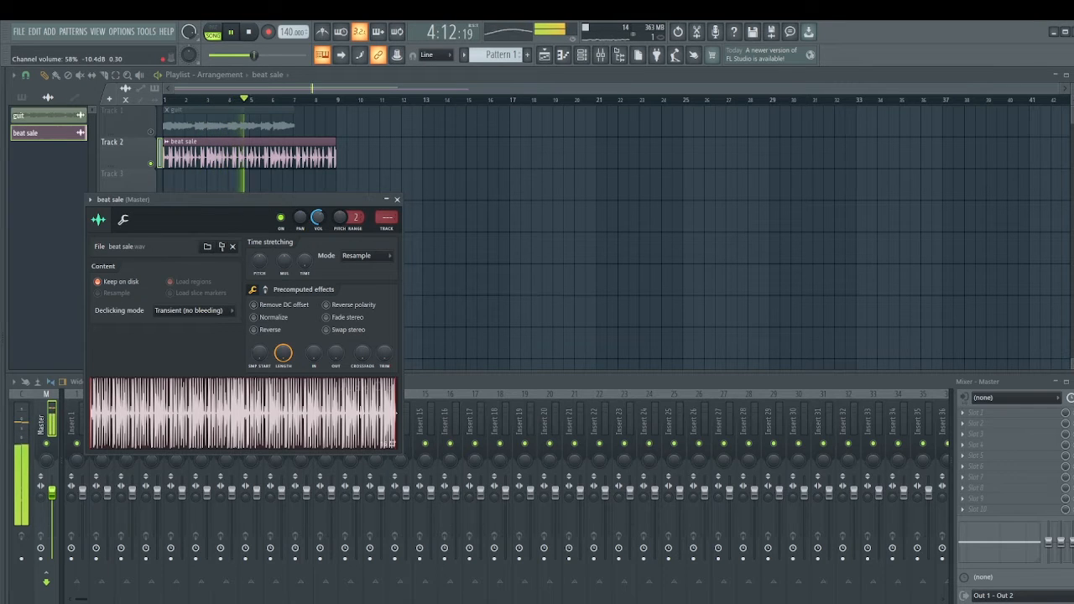
click(397, 199)
key(space)
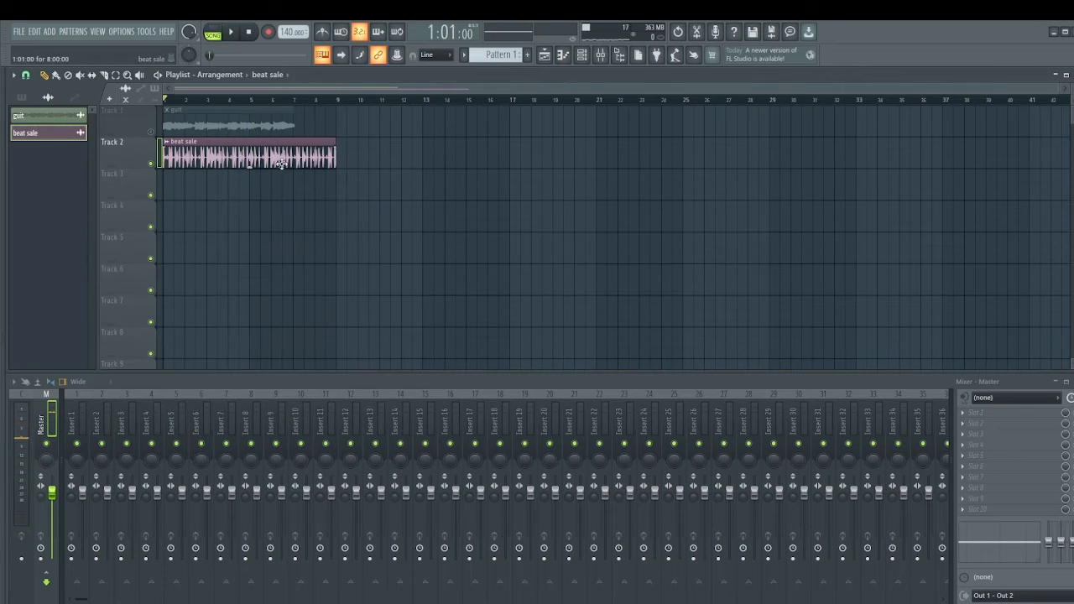
Reopen the Samplab drum editor and extend its loop region to bar 5 around the whole beat sale clip.
click(565, 56)
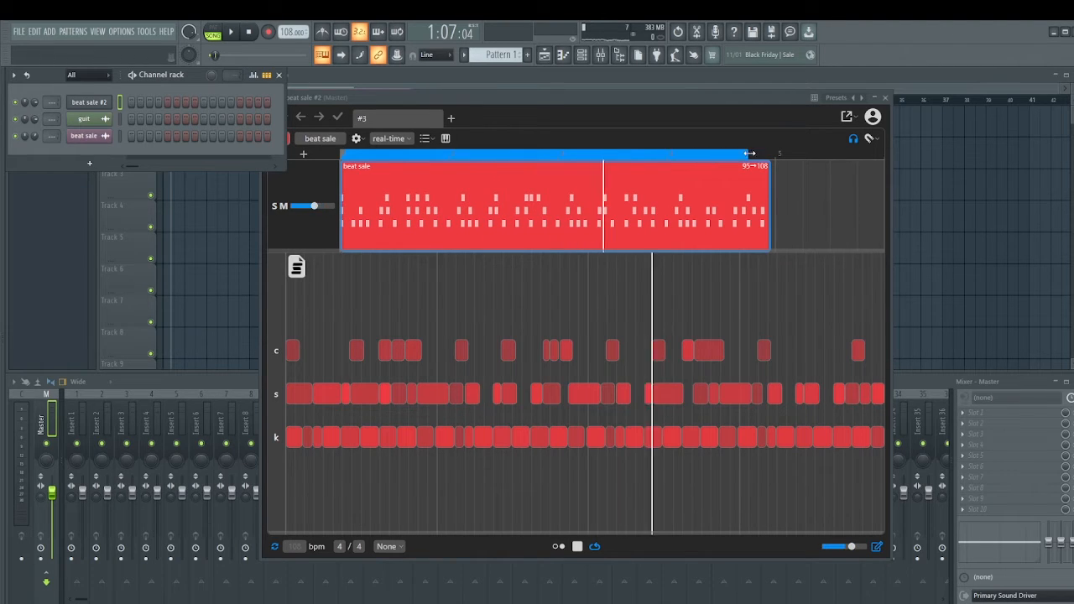
drag(693, 155, 774, 153)
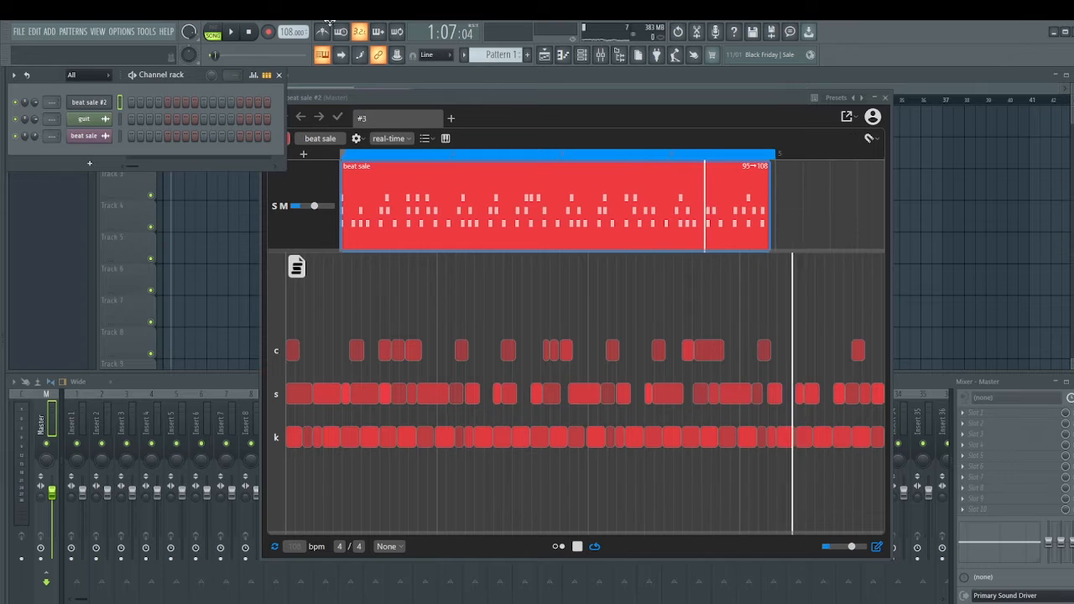
click(226, 35)
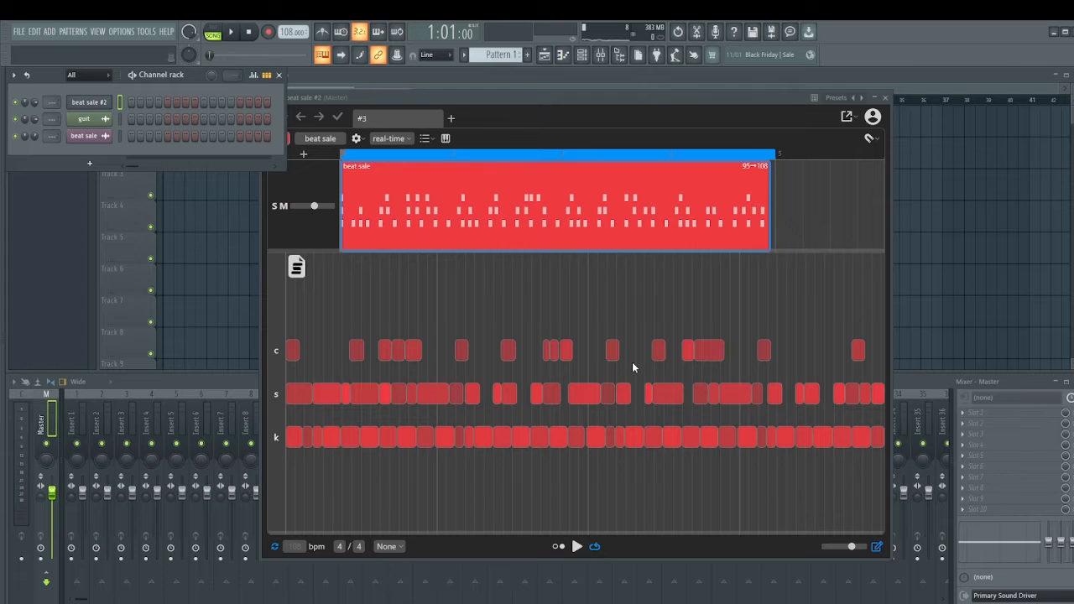
Try moving a snare hit from the first bar to later in the pattern, and undo the move.
click(408, 439)
drag(384, 396, 492, 396)
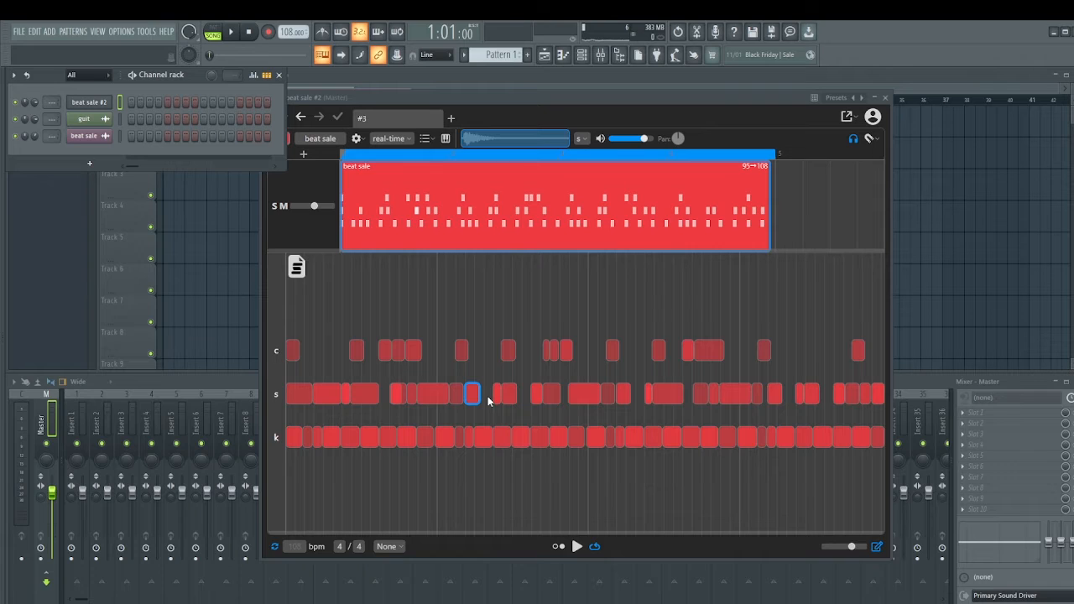
key(ctrl+z)
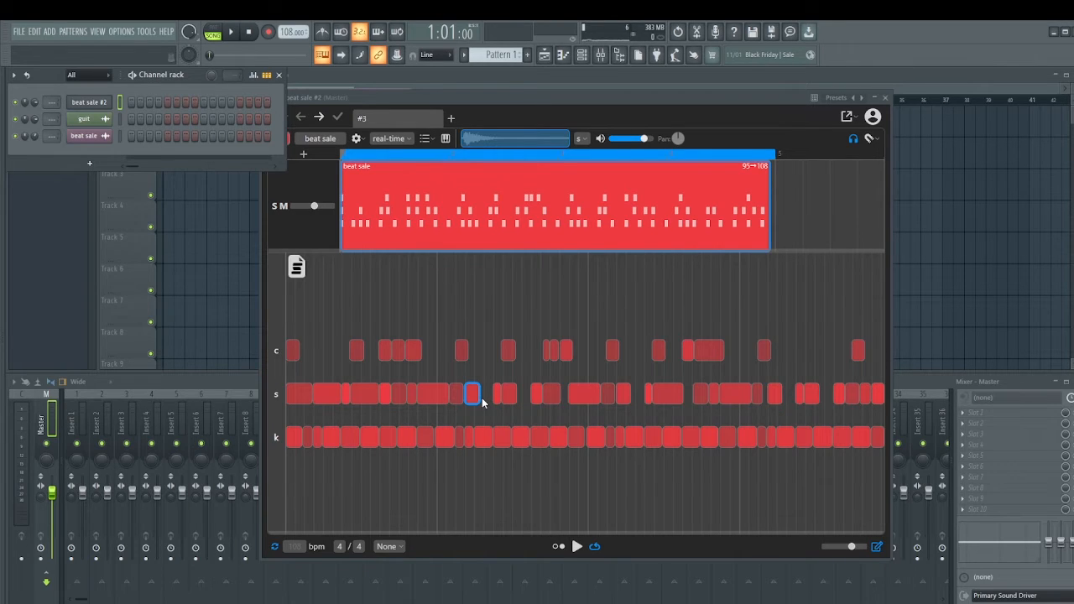
Delete all drum hits after the first bar, shorten the loop region to bar 1, and audition the loop.
click(294, 441)
drag(443, 481, 1021, 271)
key(Delete)
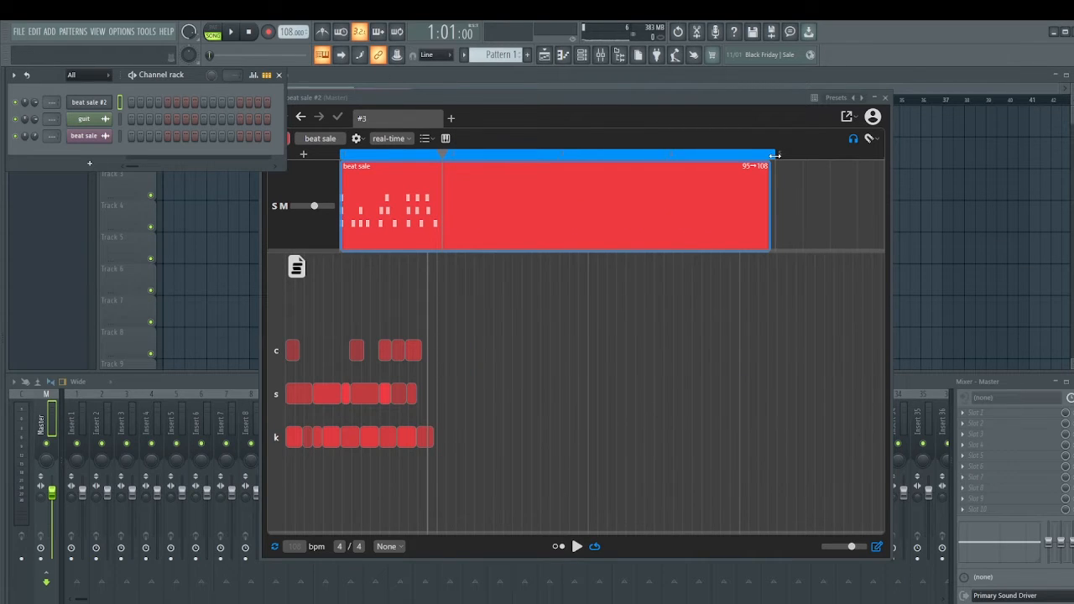
key(space)
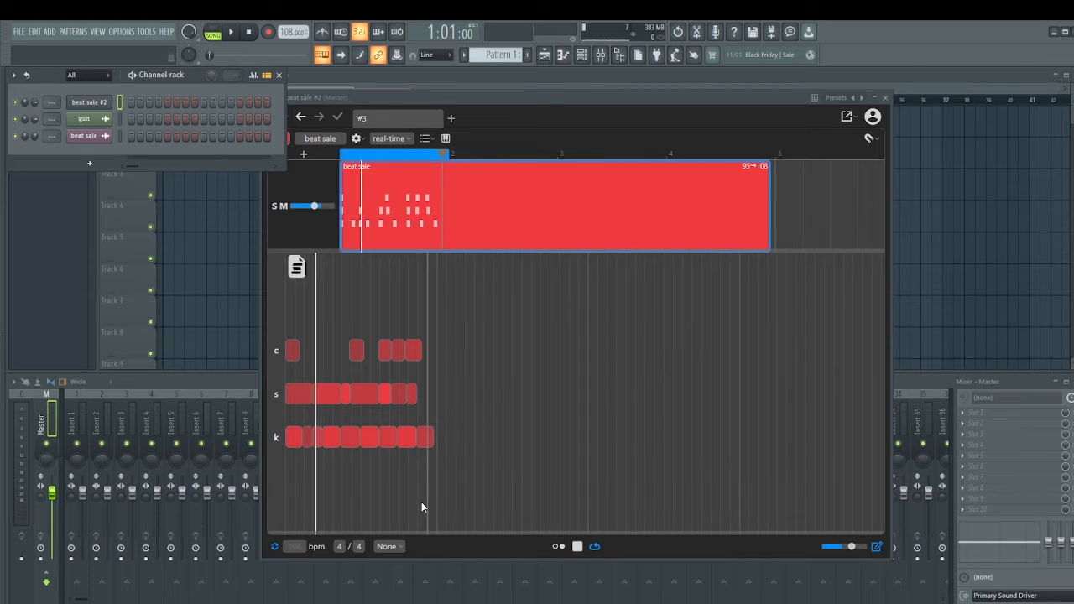
click(578, 547)
Lower the note volume of the first snare hit substantially and play the loop to check it.
click(298, 394)
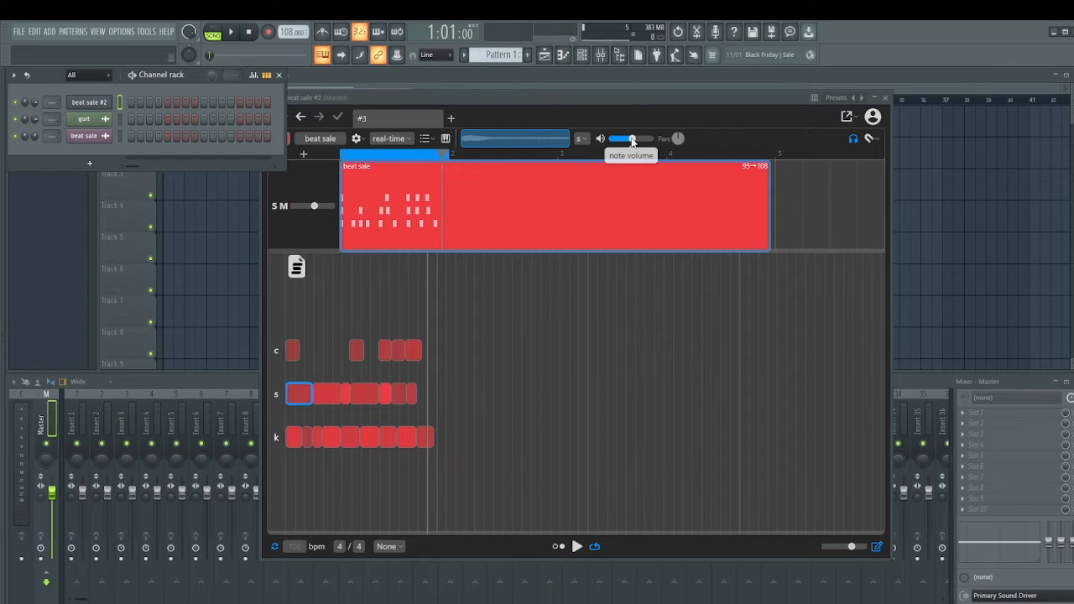
drag(634, 139, 615, 140)
click(578, 547)
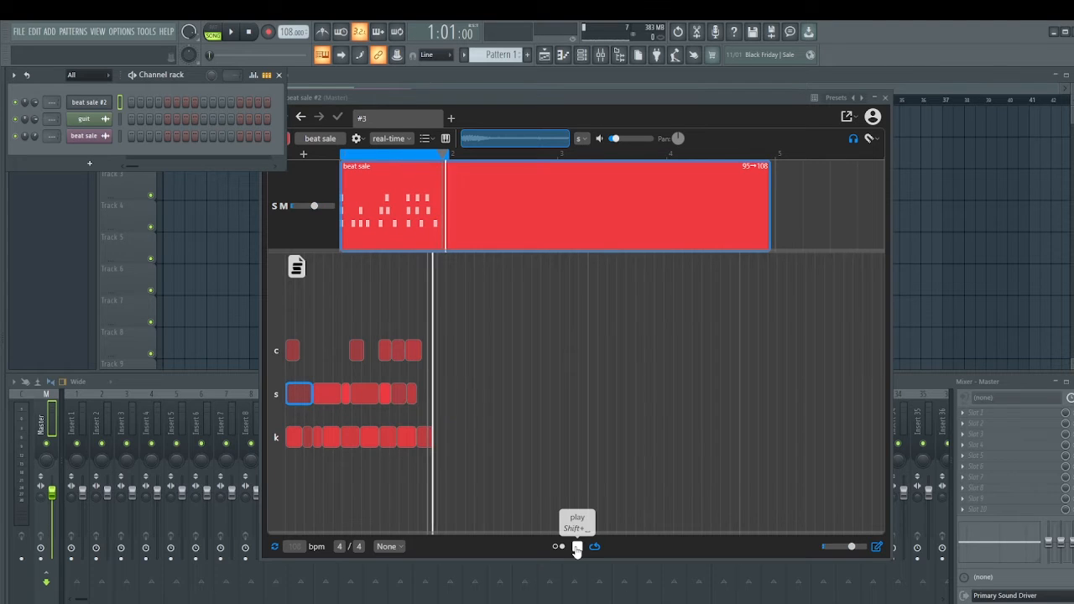
click(577, 547)
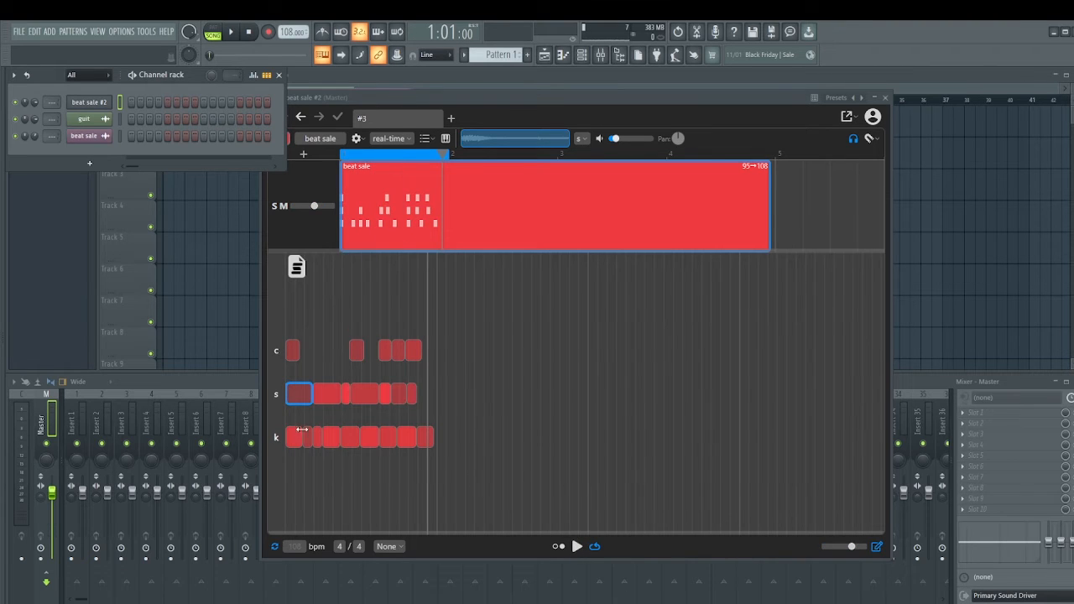
Remove the kick hit just past the middle of the first bar and audition the loop without it.
click(371, 437)
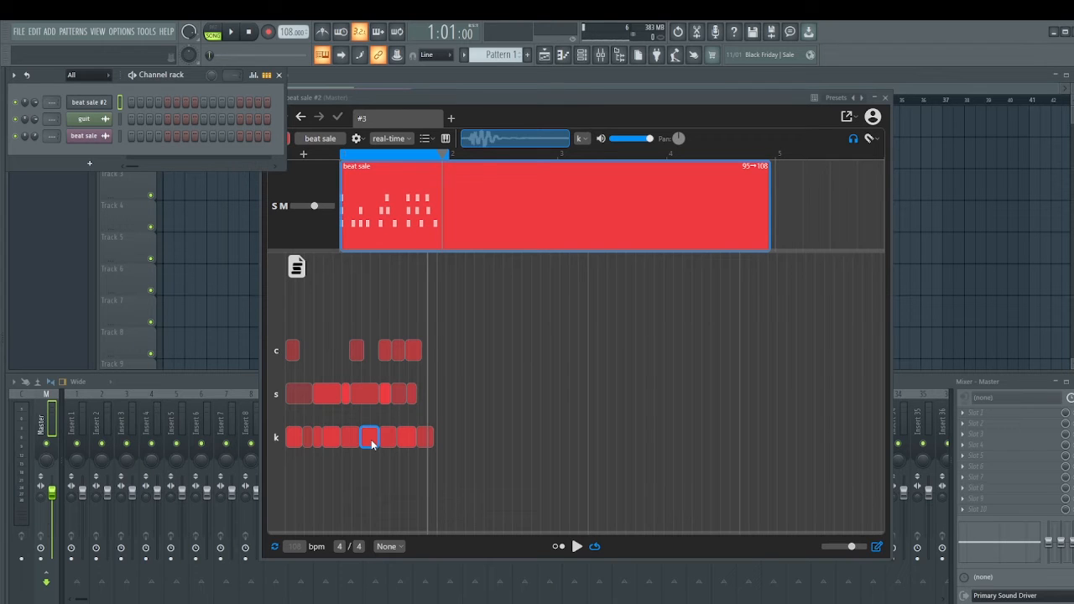
click(371, 439)
click(577, 547)
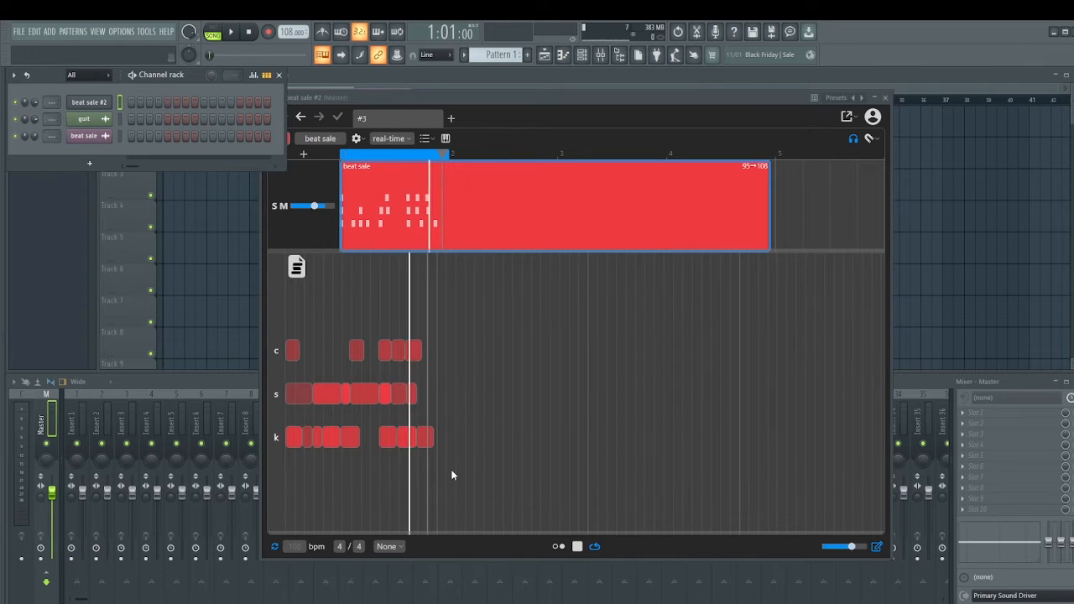
key(space)
Stretch the last kick hit to 118% so it reaches the end of bar 1, raise its note volume, and audition the loop.
click(426, 438)
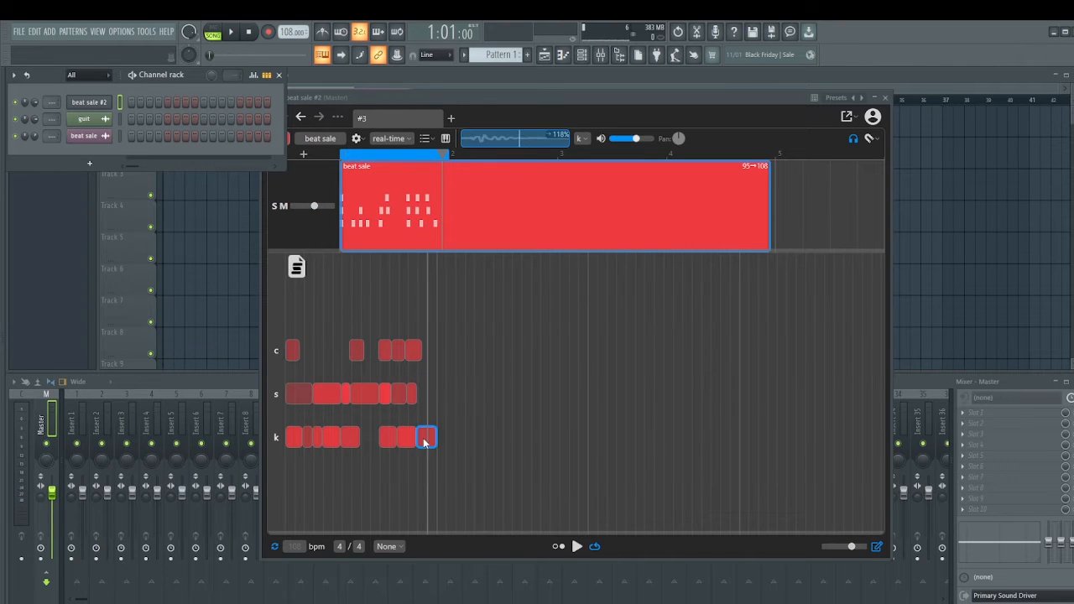
drag(635, 139, 658, 148)
click(577, 546)
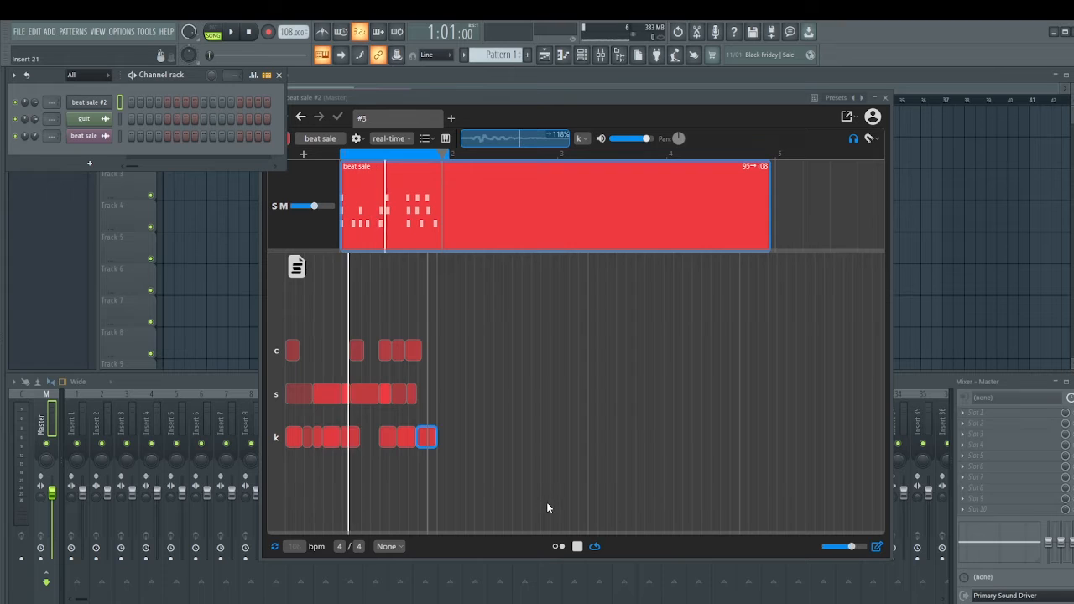
key(space)
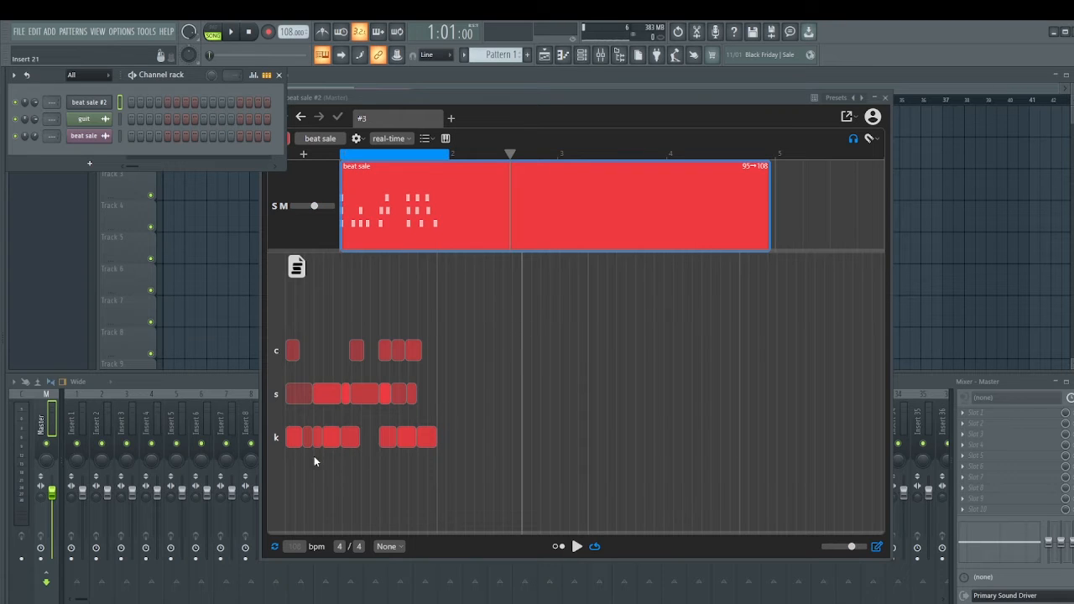
Duplicate all drum hits of bar 1 across bars 2 to 4 and extend the clip's end to bar 5.
drag(498, 302, 249, 458)
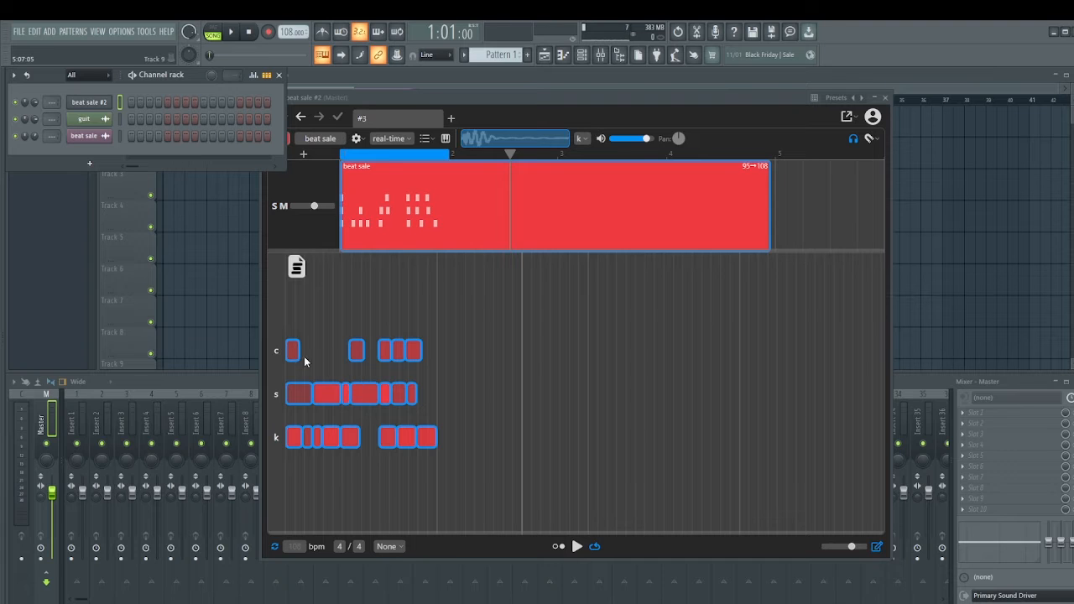
drag(332, 391, 486, 371)
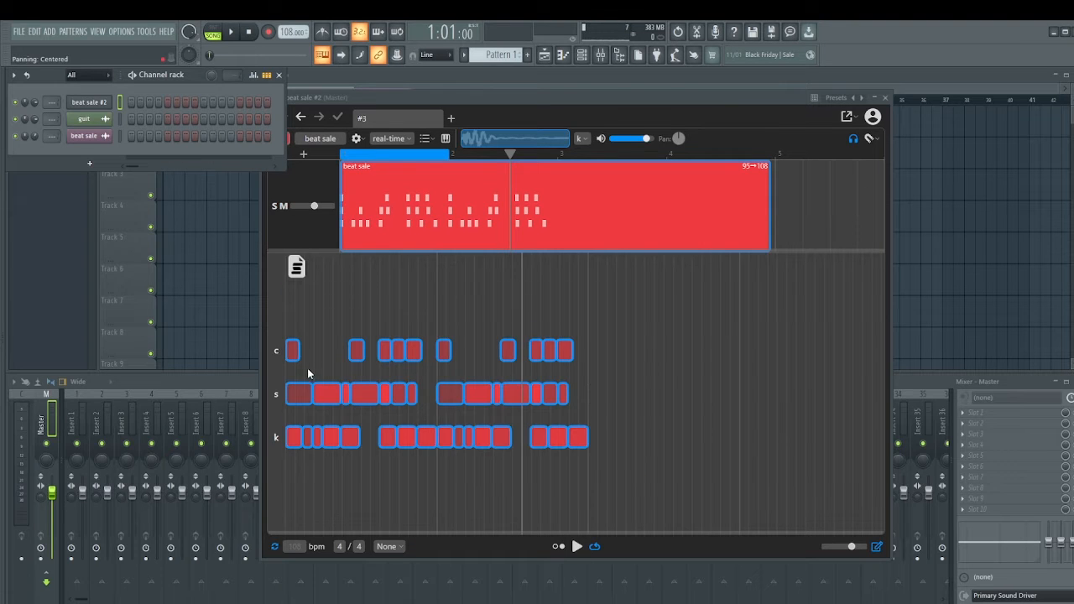
drag(295, 352, 676, 353)
click(630, 484)
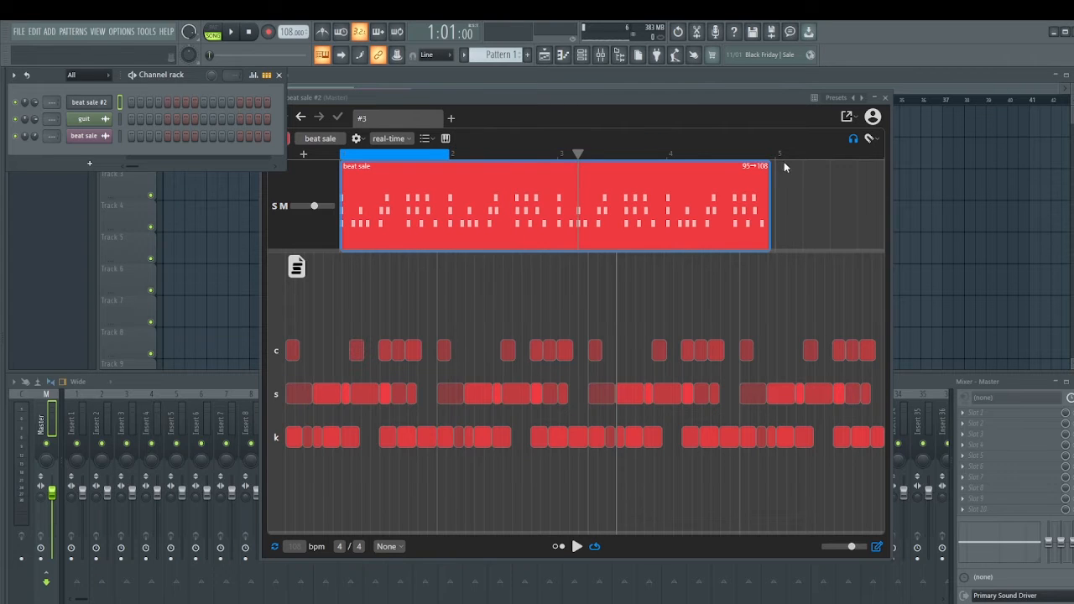
drag(768, 166, 771, 166)
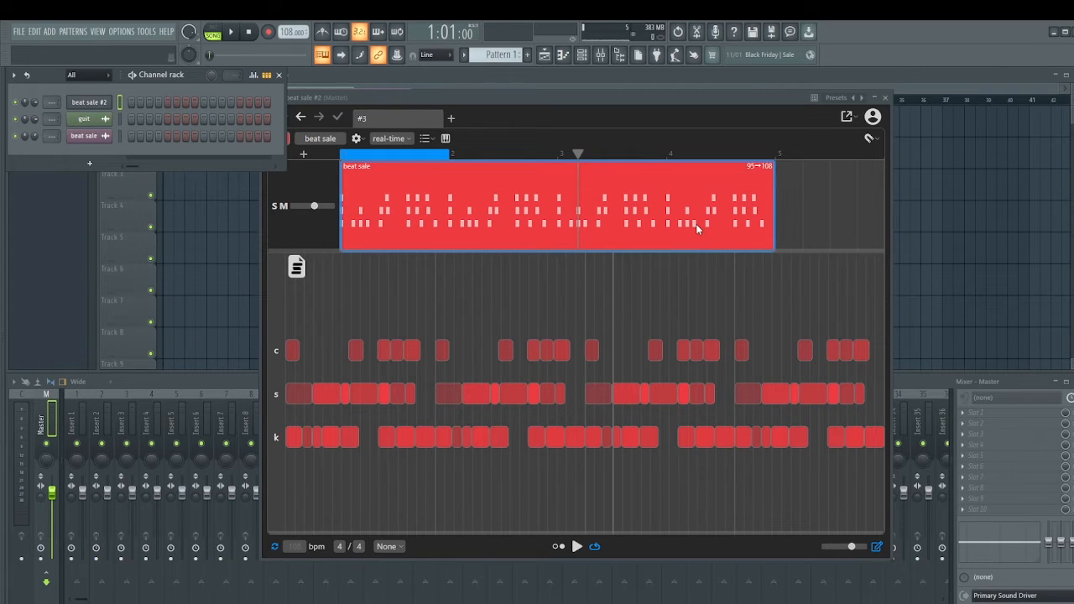
Export the edited beat sale clip as a WAV audio file named drum.
click(849, 118)
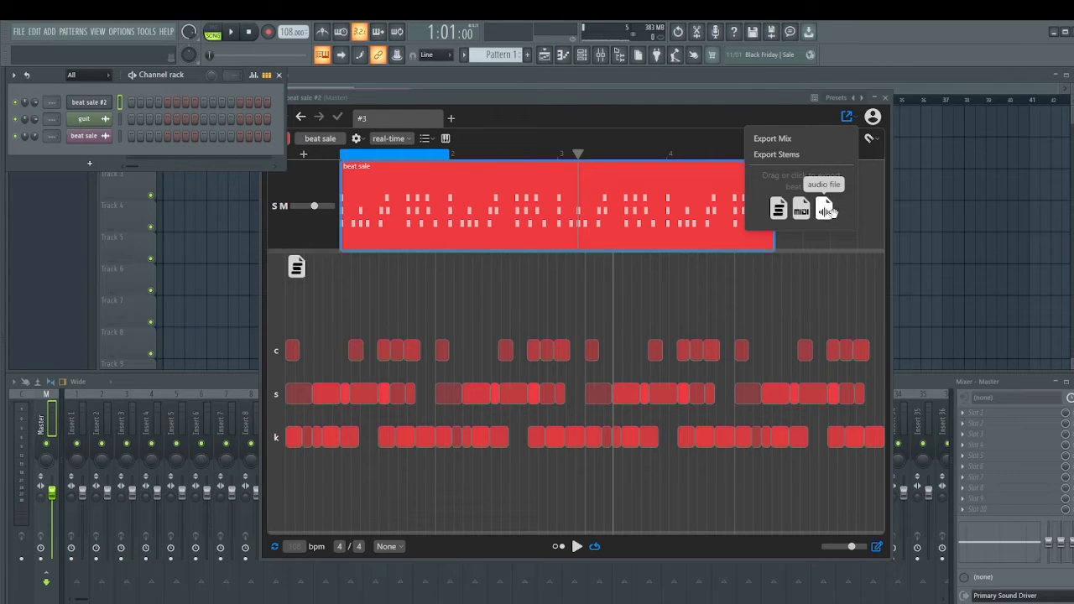
click(862, 240)
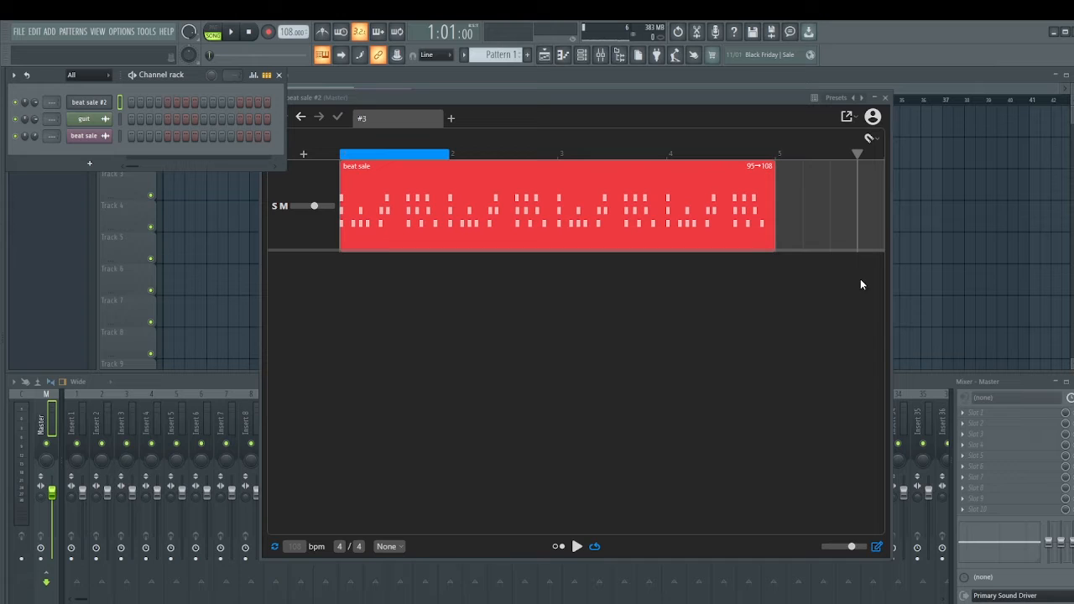
click(688, 226)
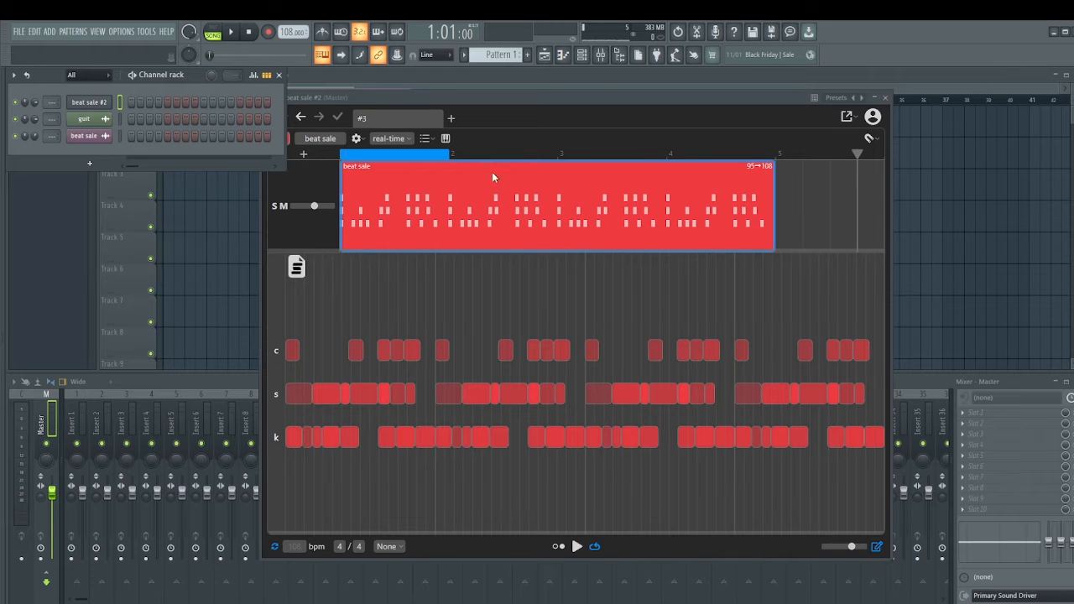
click(847, 118)
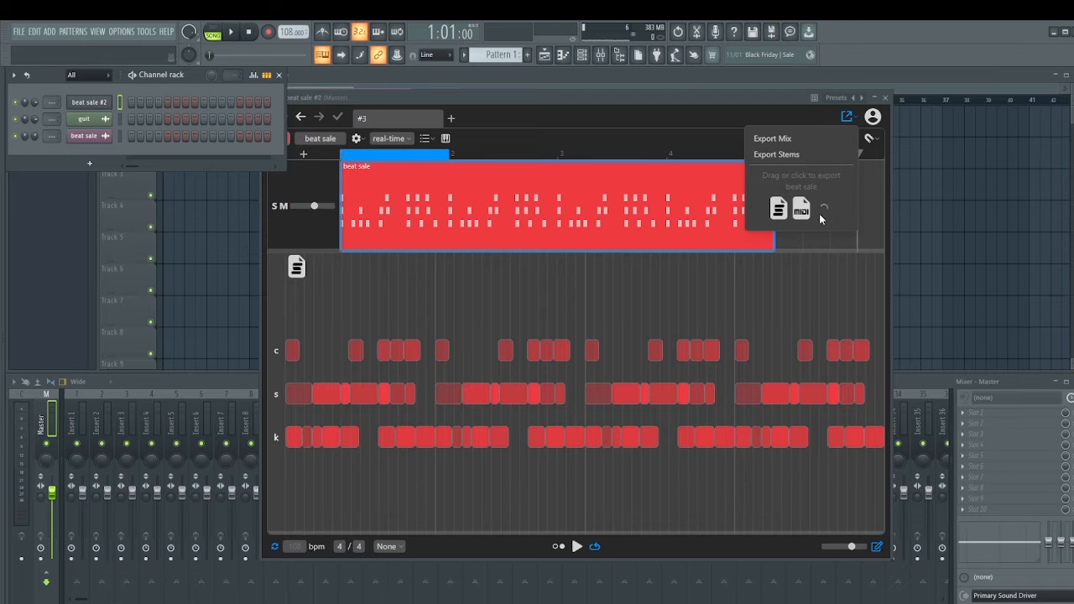
text(drumz)
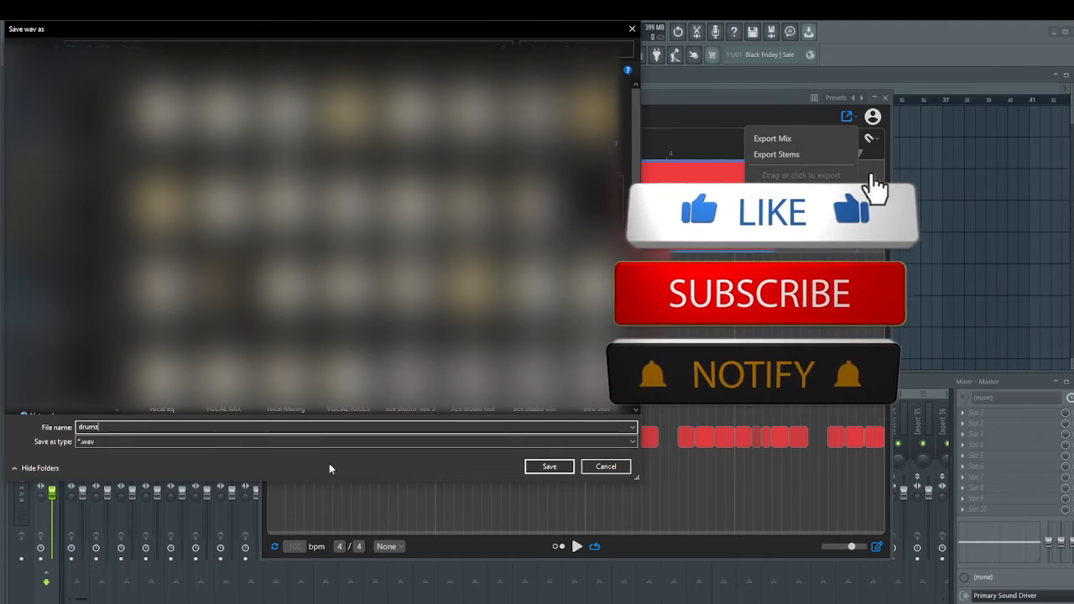
key(Return)
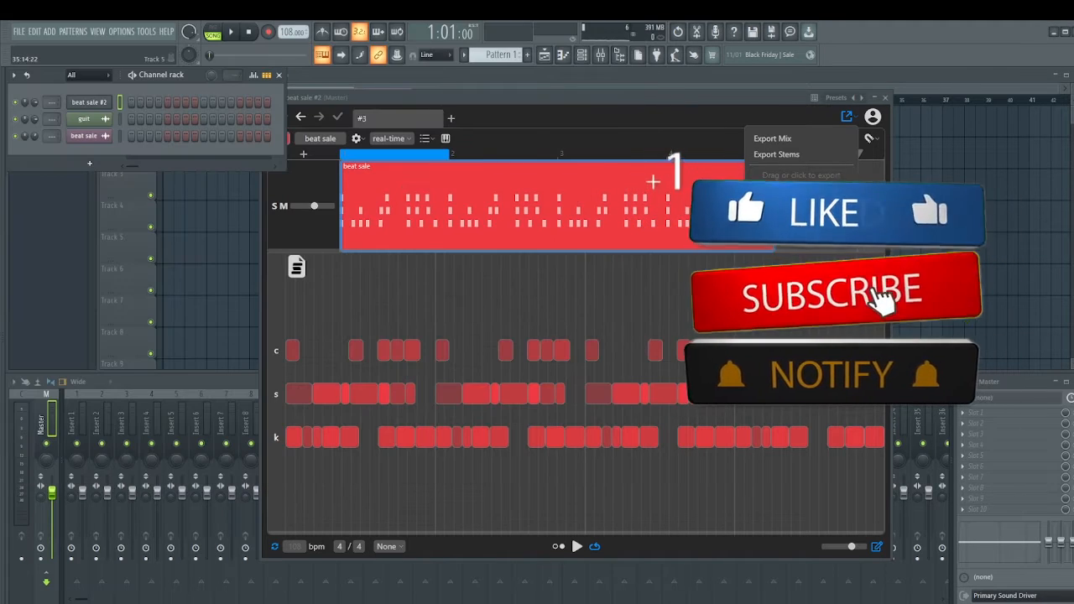
Remove the beat sale clip and load guit.wav in its place, separating it into instrumental and drums.
right_click(558, 211)
click(589, 327)
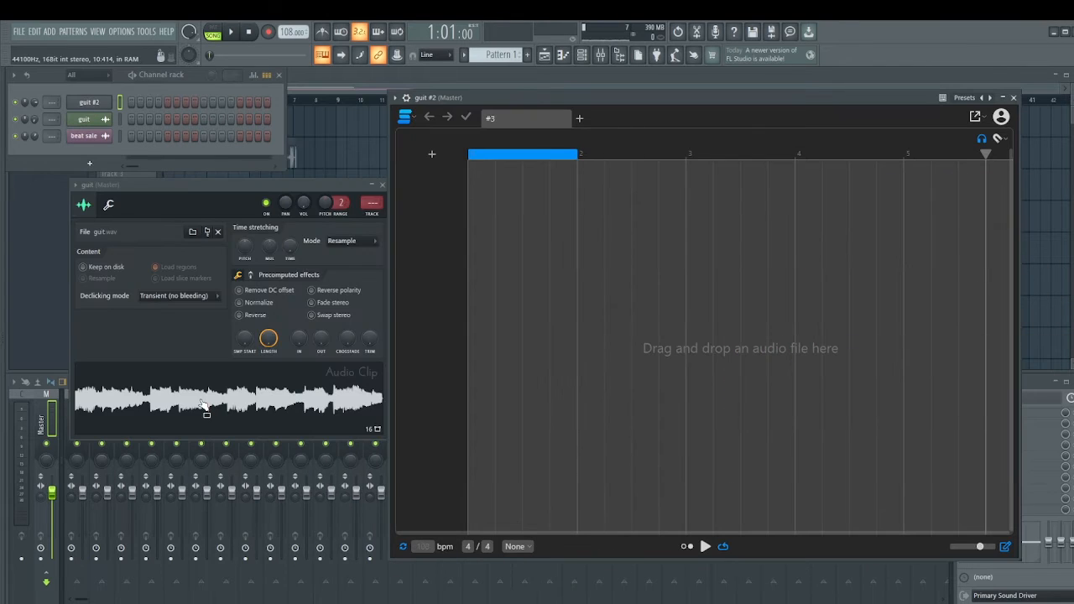
drag(204, 405, 716, 352)
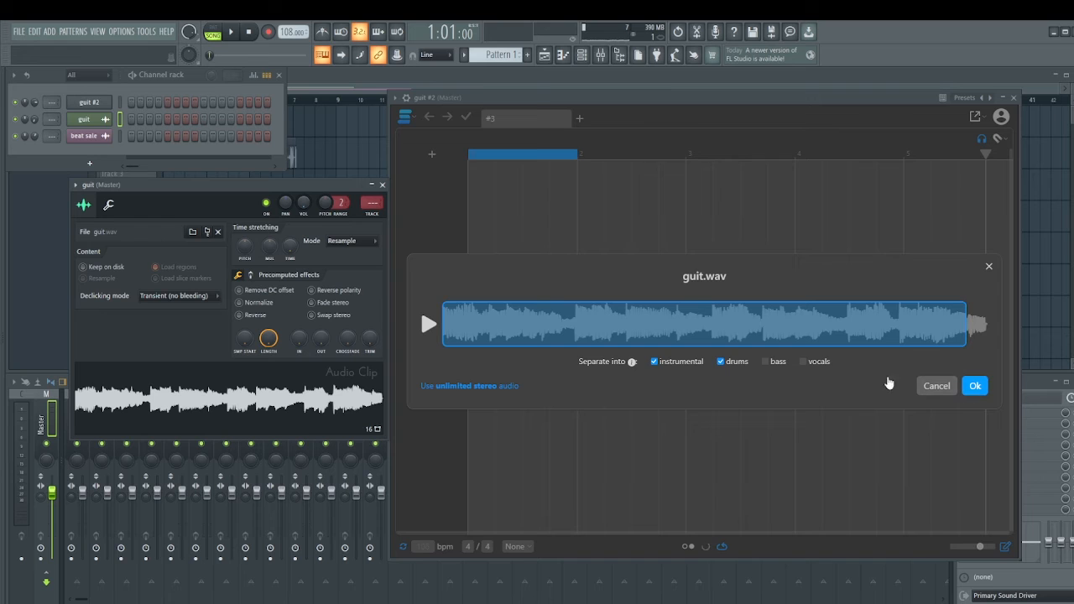
click(975, 387)
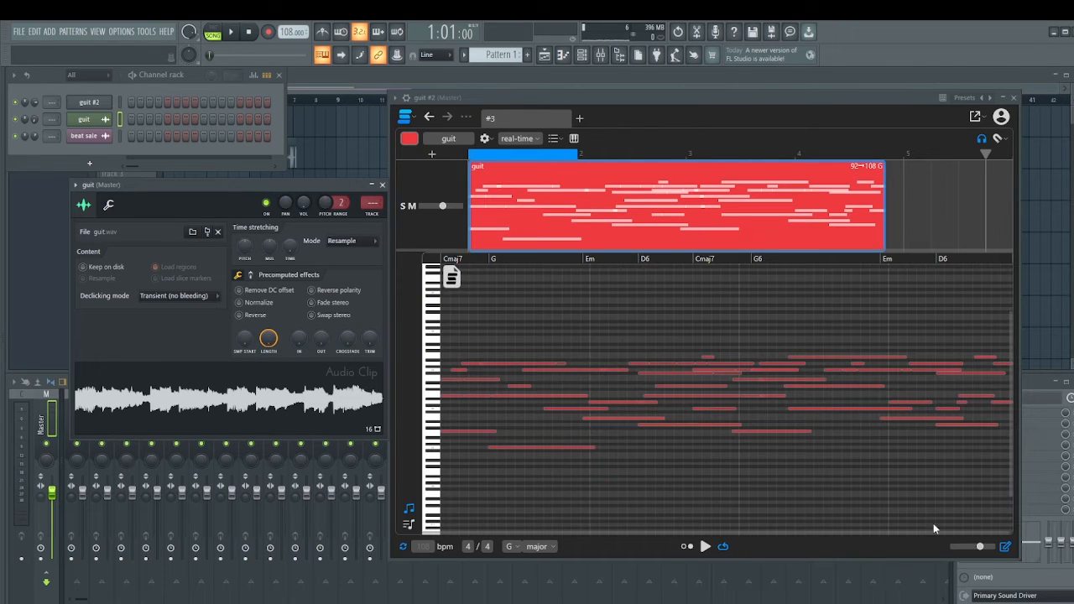
click(1006, 548)
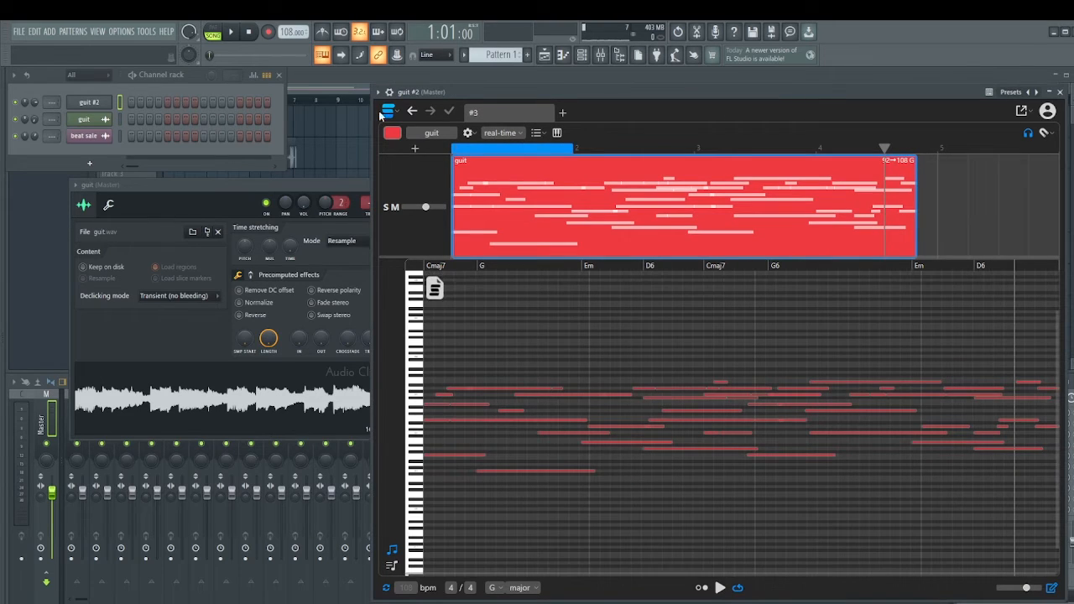
Play the original guitar loop with the other tracks muted and compare it with the separated guit clip looped to bar 5.
click(338, 74)
click(151, 131)
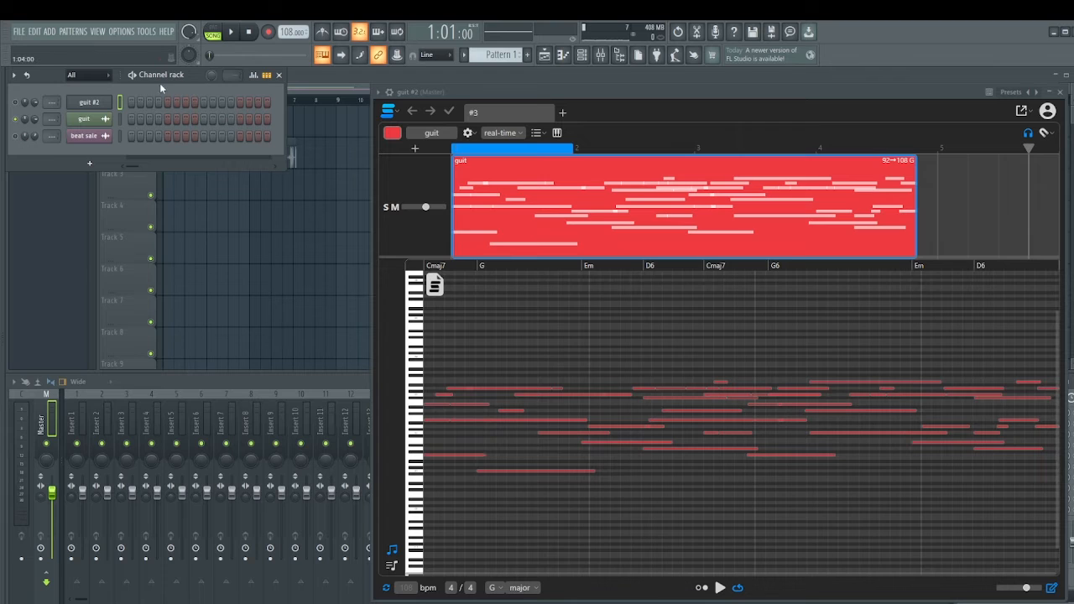
click(231, 32)
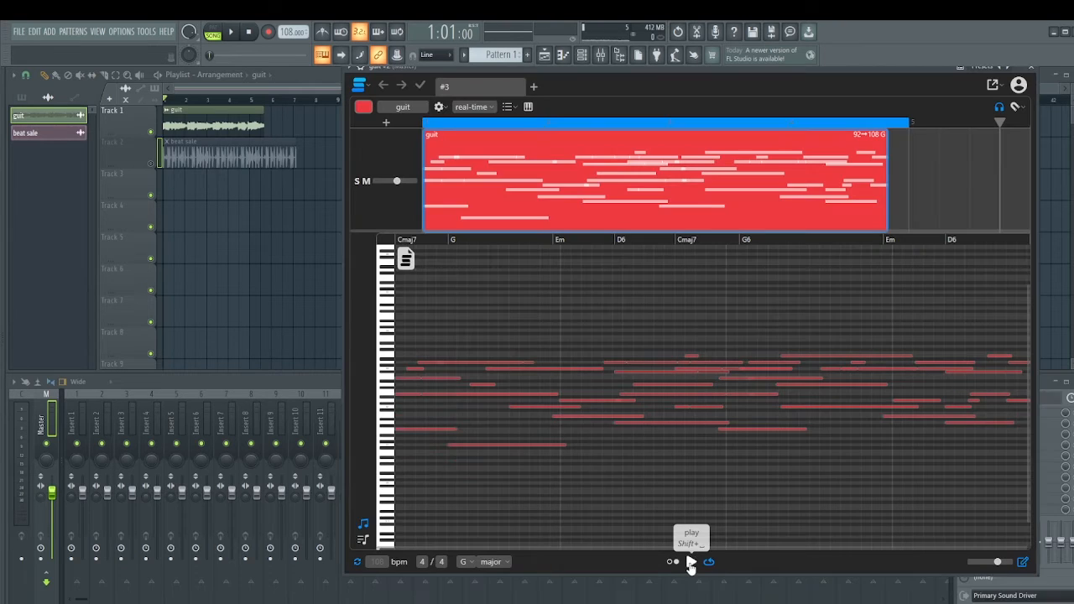
click(690, 562)
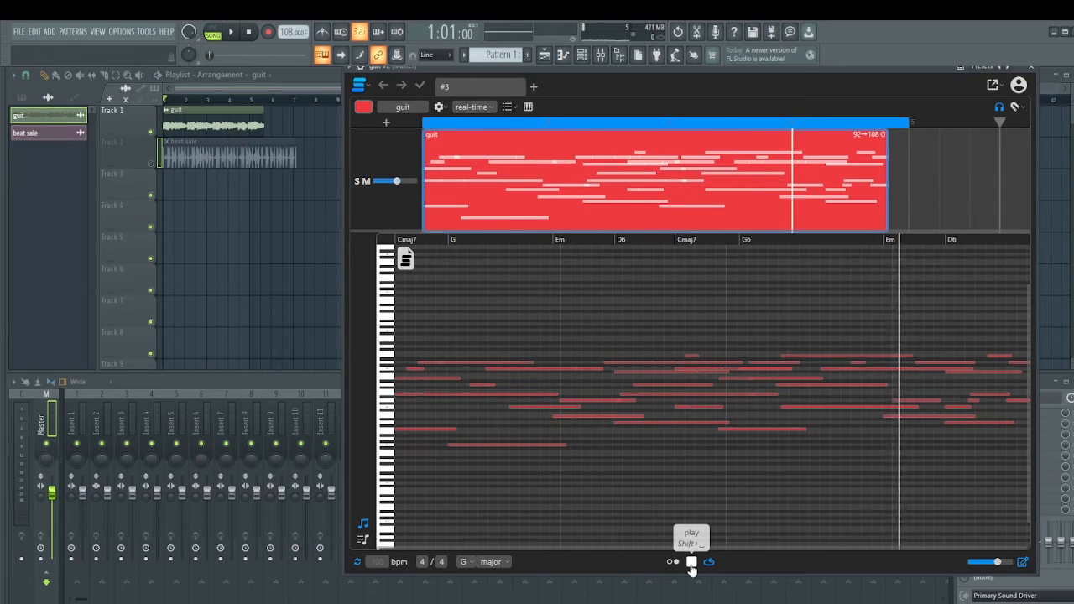
click(692, 562)
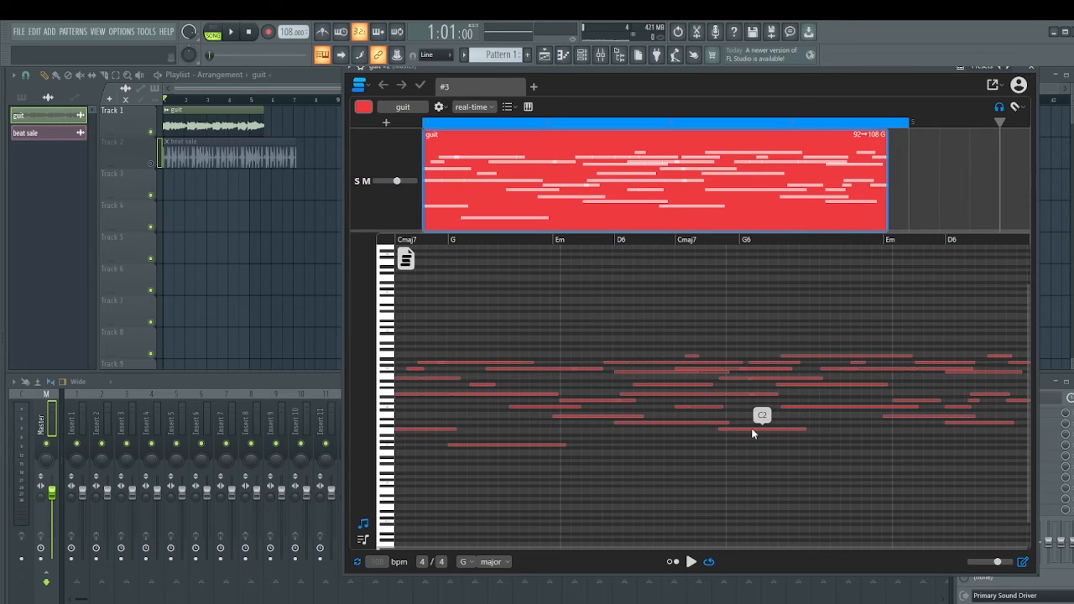
Extend the guit clip's end to bar 5, stretch its final notes to 140% to fill the space, and audition the loop.
click(900, 184)
click(856, 190)
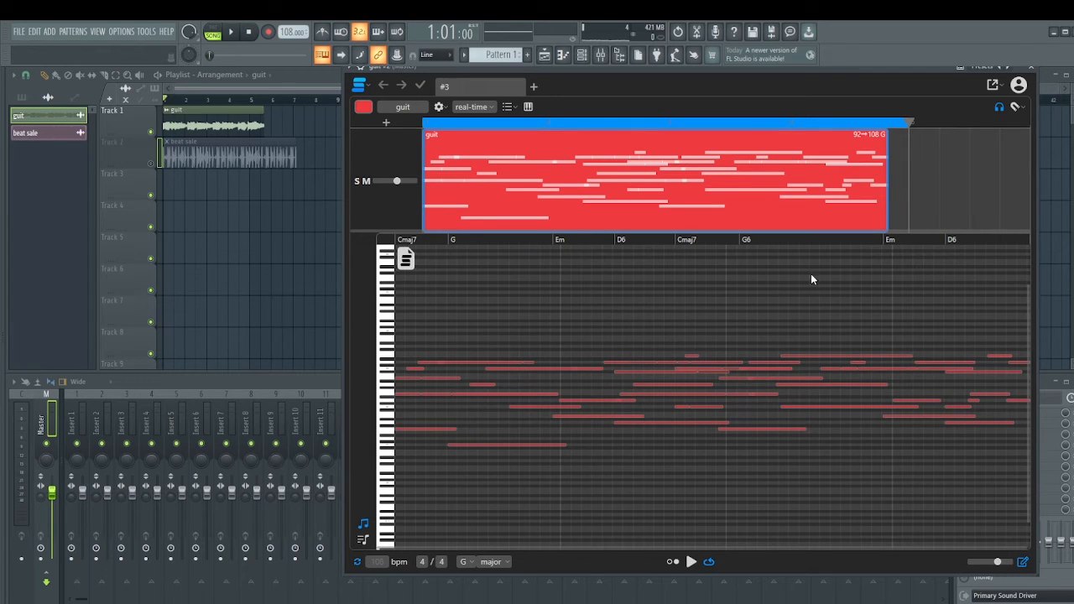
drag(889, 151, 908, 152)
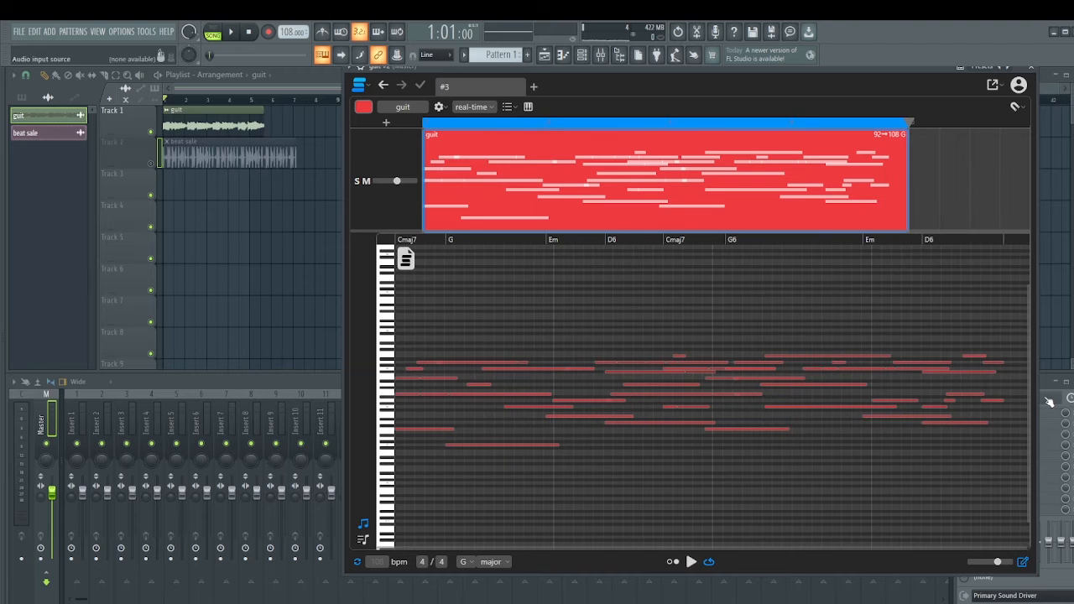
drag(966, 316, 1018, 428)
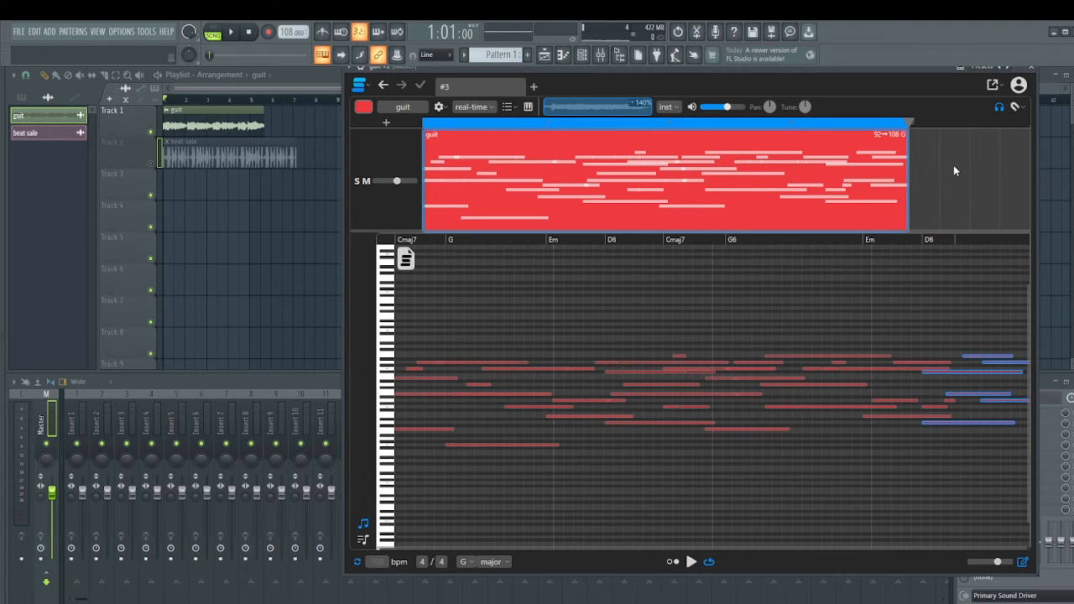
click(944, 168)
click(583, 194)
click(691, 562)
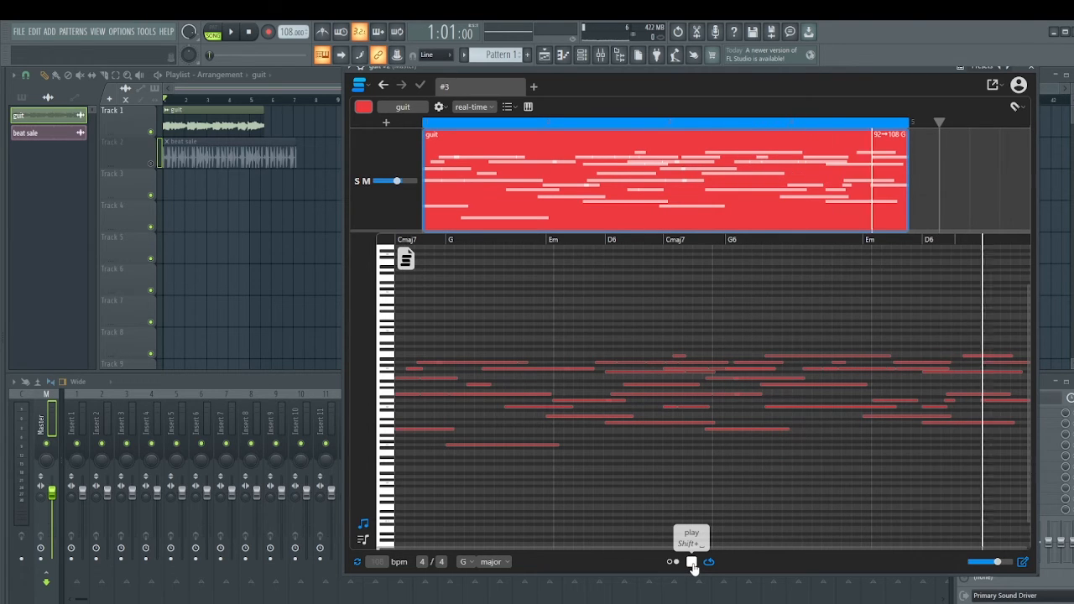
click(692, 563)
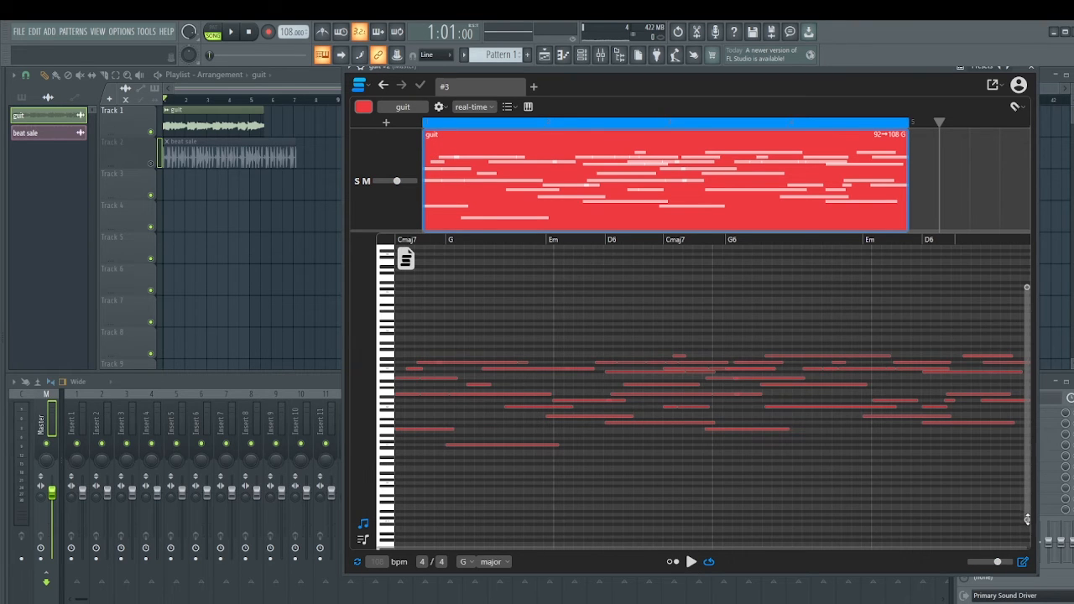
Try re-pitching four guitar notes to turn the Em, D6 and second Cmaj7 chords into Am7, D and G6, audition them, and undo the moves.
drag(1028, 520, 1027, 462)
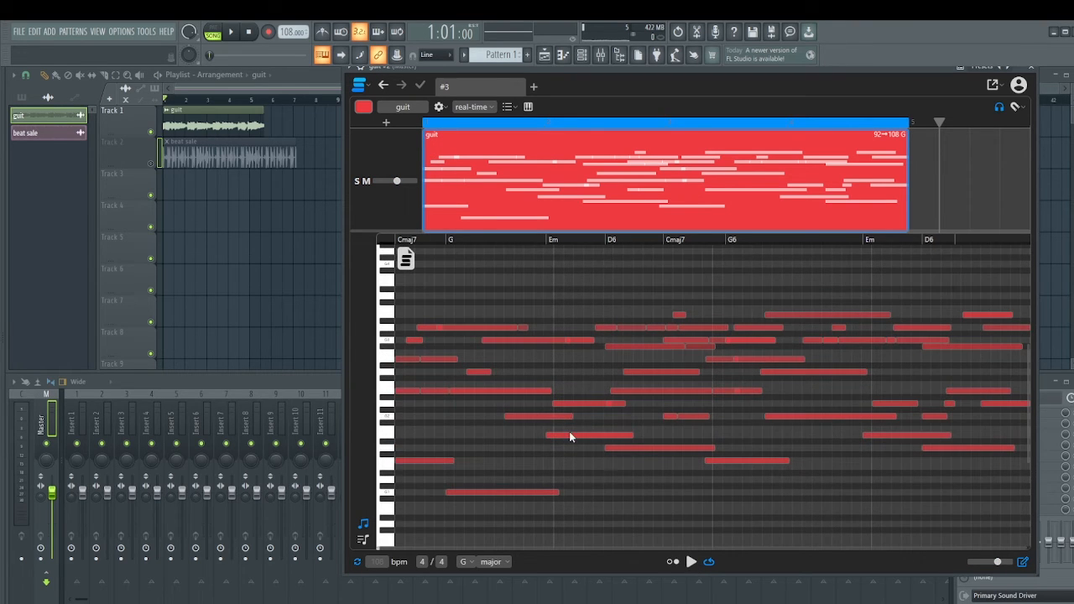
drag(569, 435, 591, 372)
drag(672, 391, 675, 470)
drag(492, 392, 503, 383)
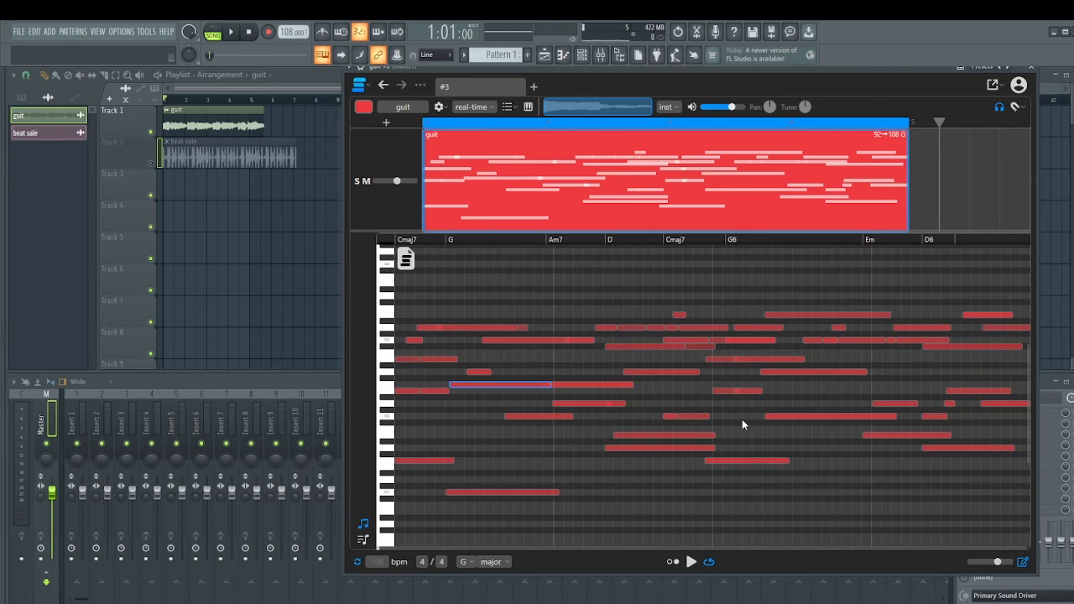
drag(742, 460, 742, 479)
click(691, 562)
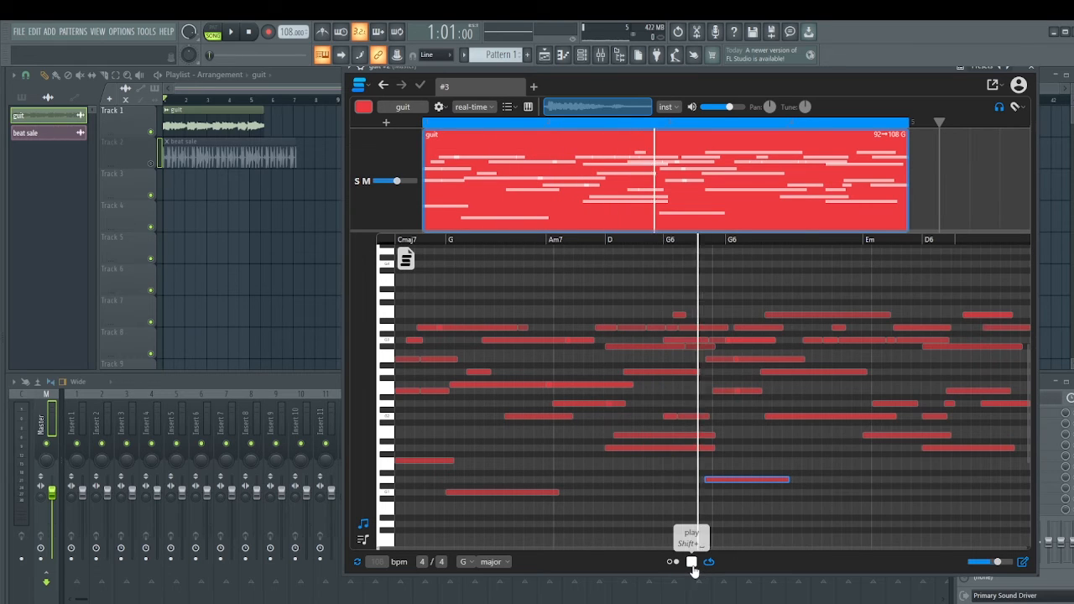
click(693, 568)
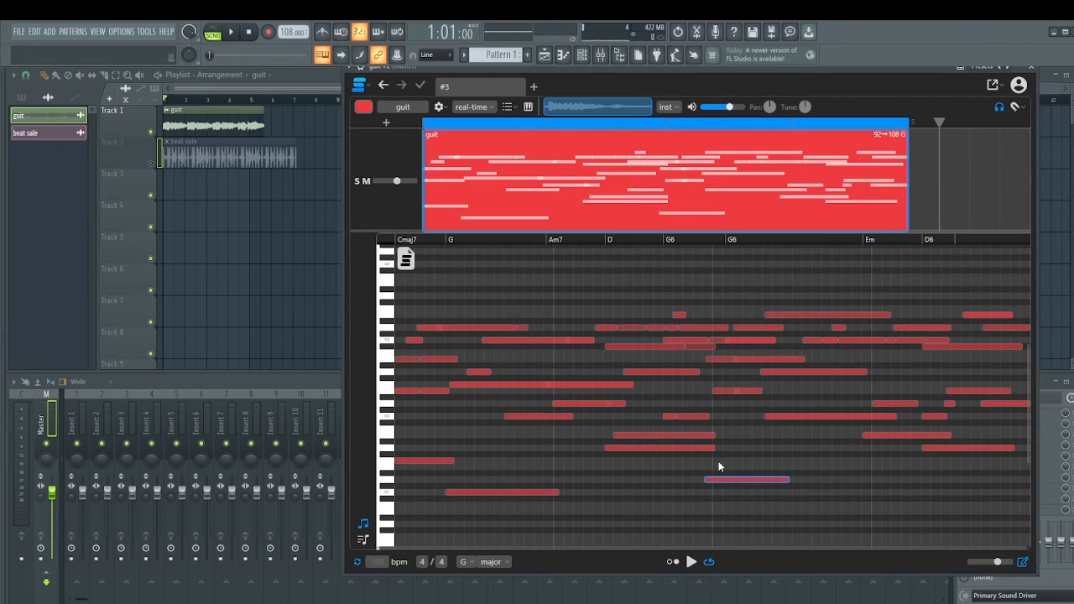
key(ctrl+z)
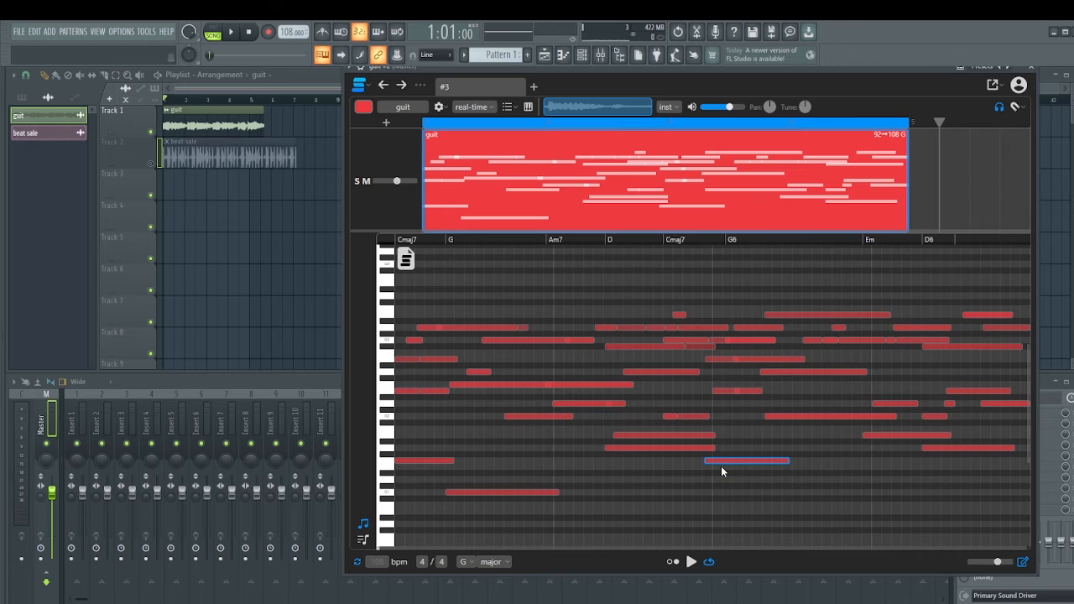
key(ctrl+z)
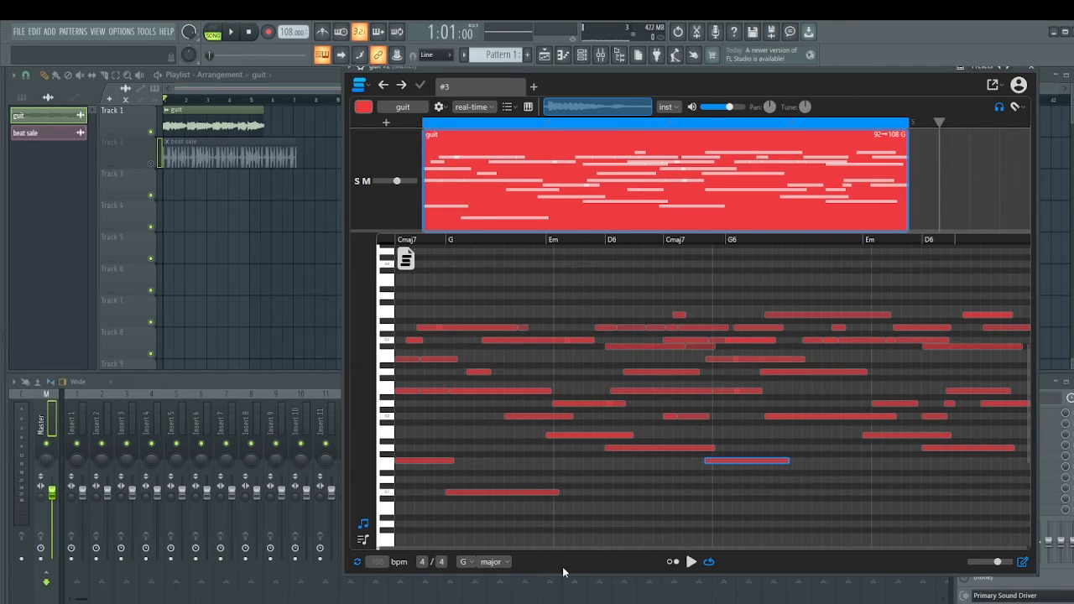
Transpose the guit clip by setting the target key to A major and audition it.
click(506, 567)
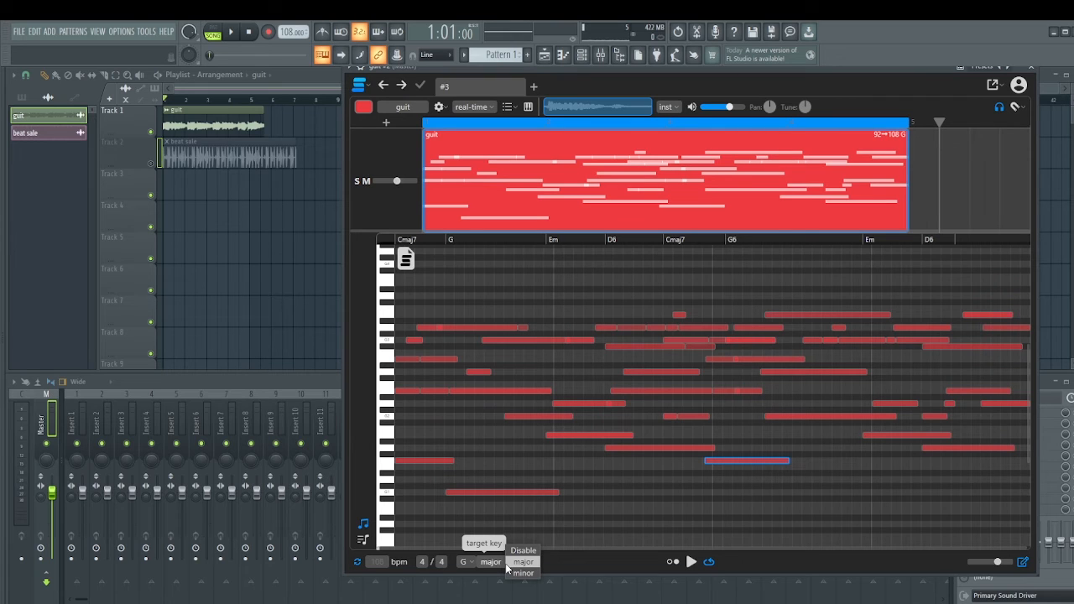
click(467, 563)
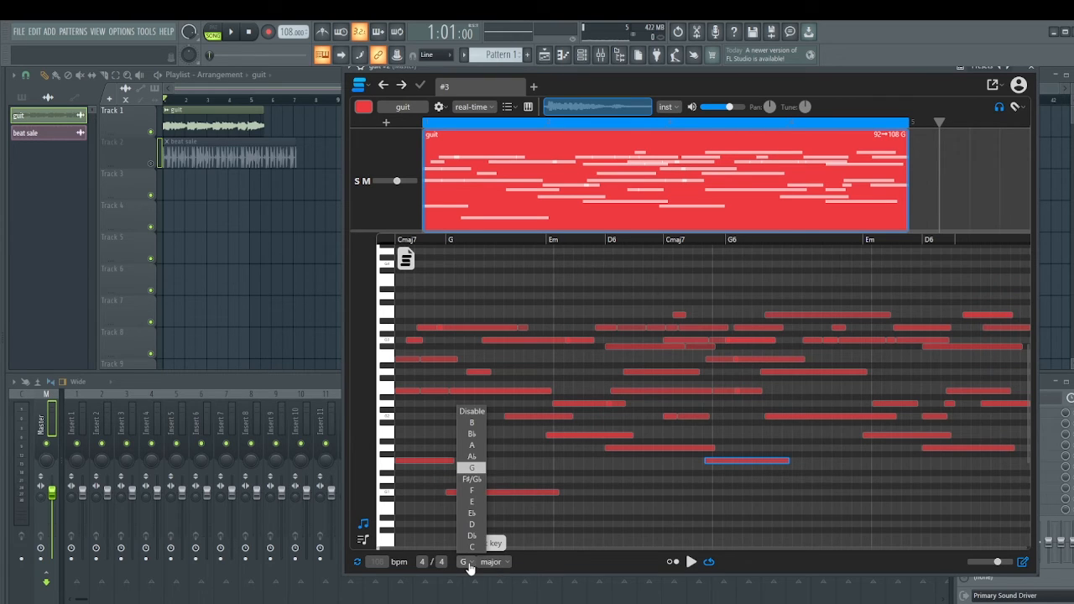
click(471, 445)
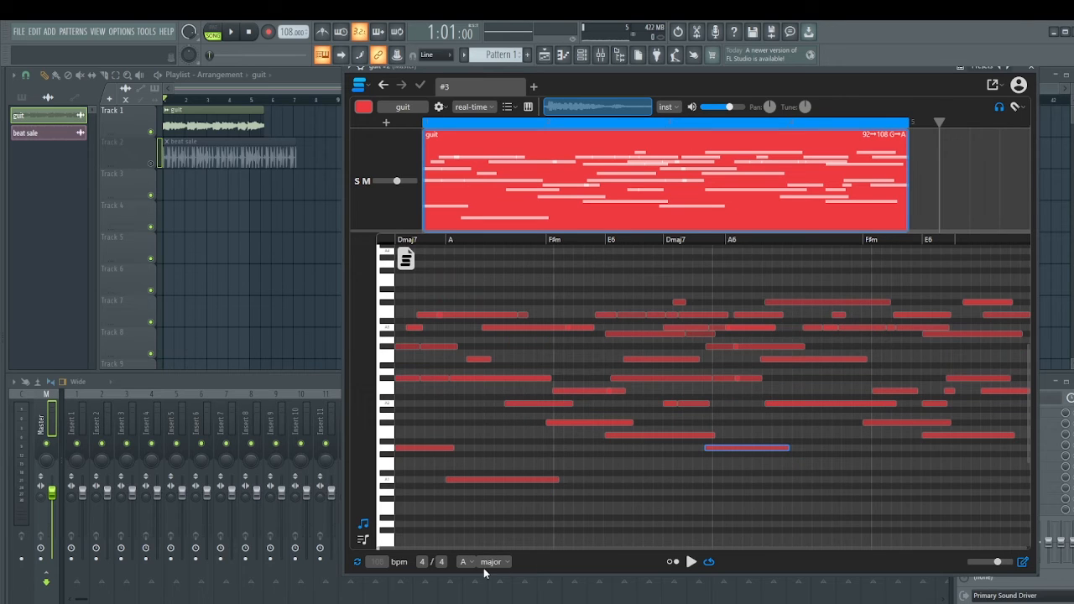
click(761, 479)
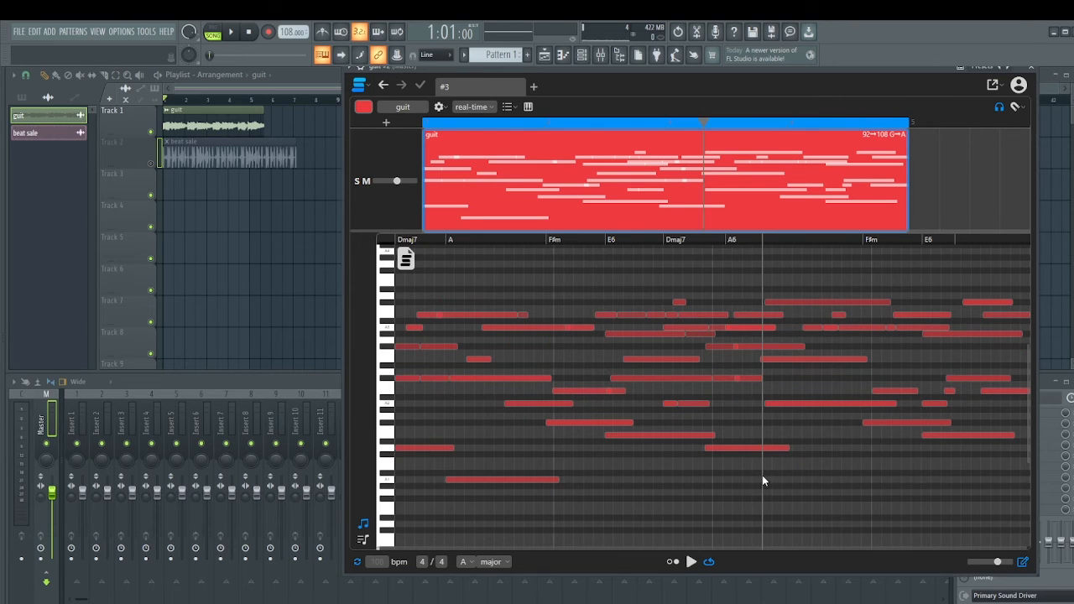
click(692, 564)
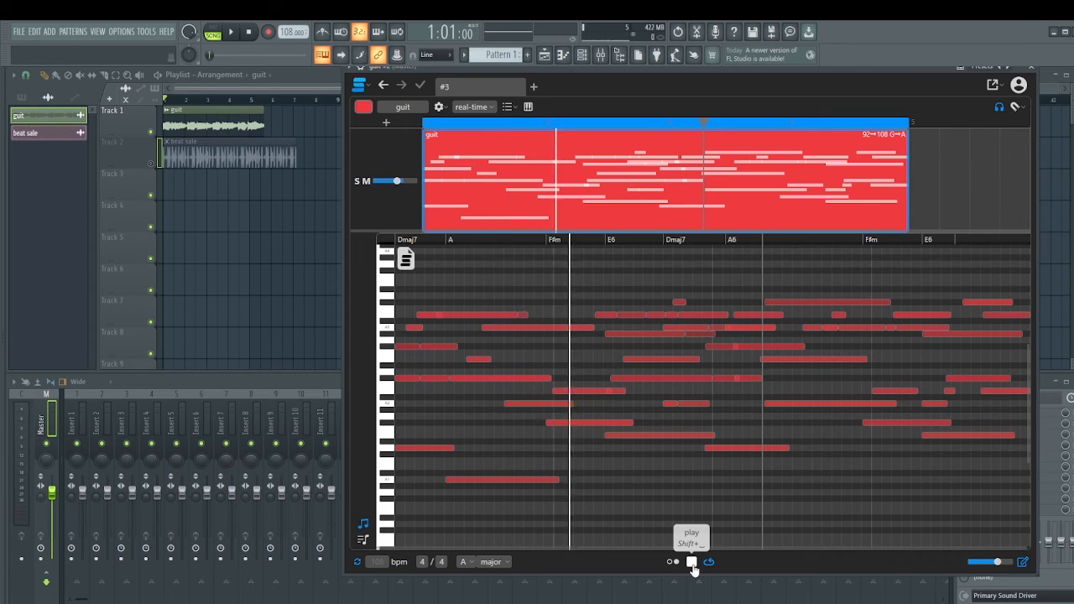
click(692, 562)
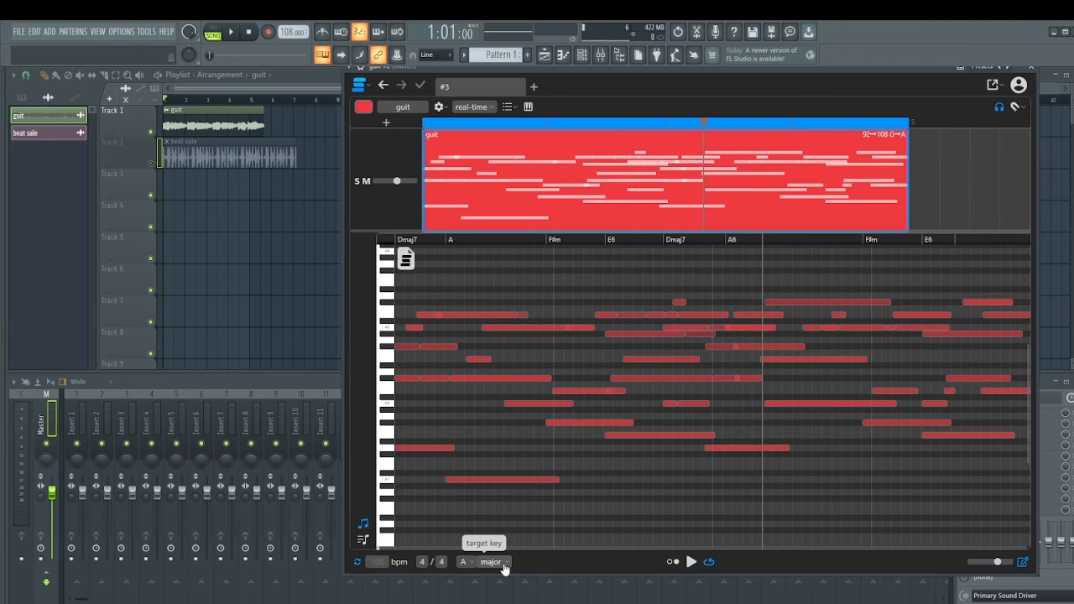
Switch the target key's scale to minor and play the guit clip in A minor.
click(503, 568)
click(492, 591)
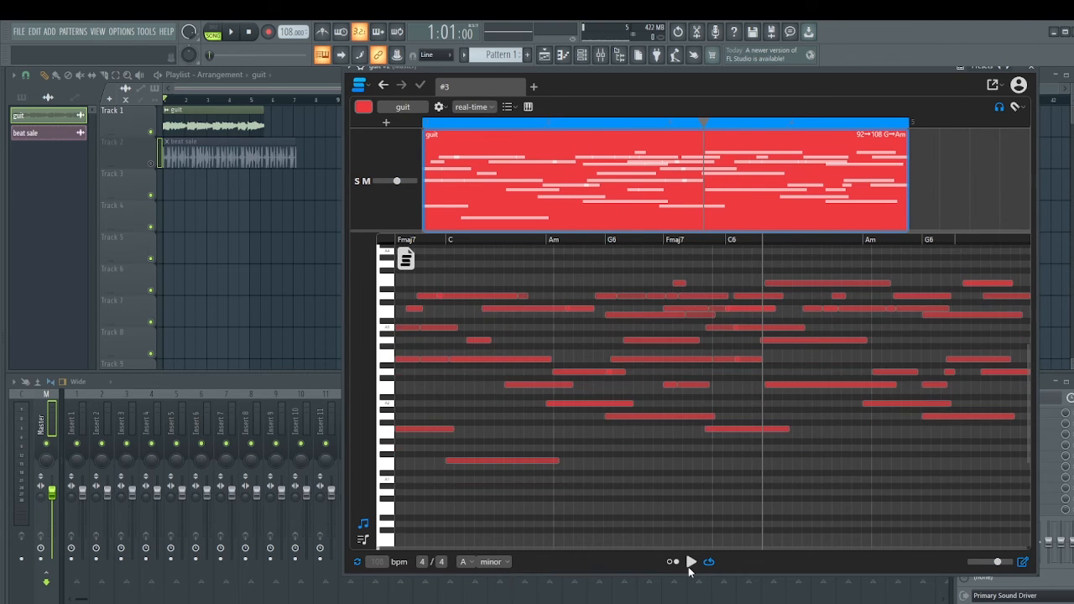
click(691, 562)
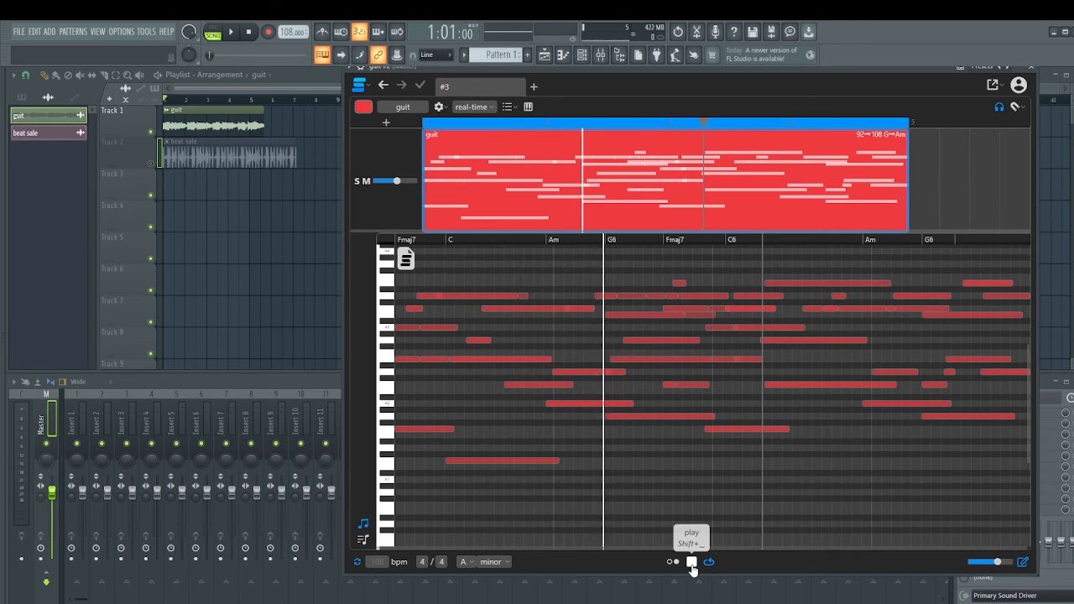
click(692, 561)
Set the target key's root note to E and play the guit clip in E minor.
click(464, 561)
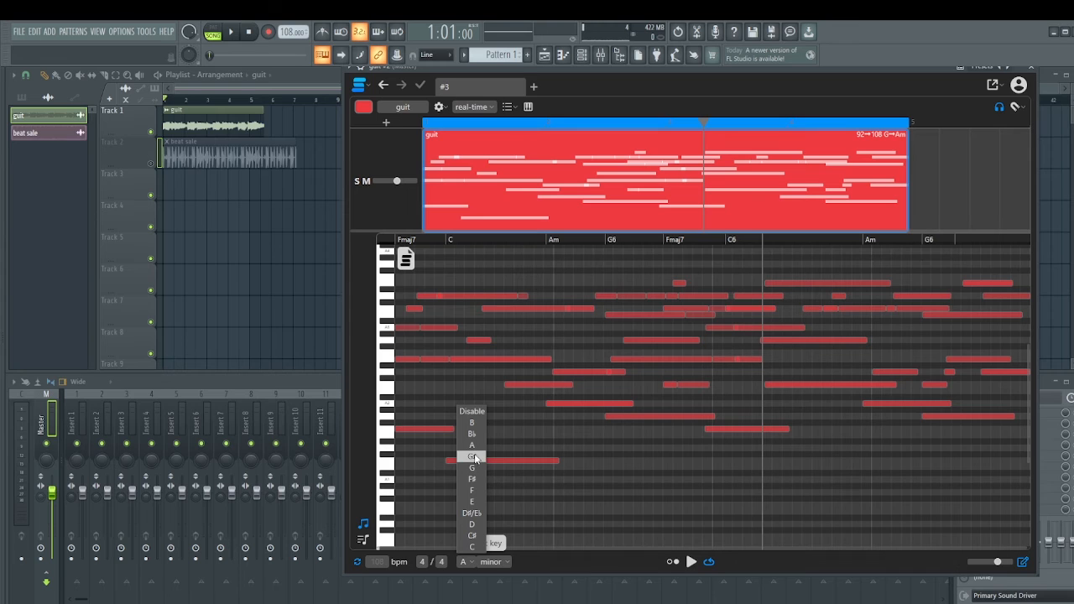
click(472, 501)
click(692, 561)
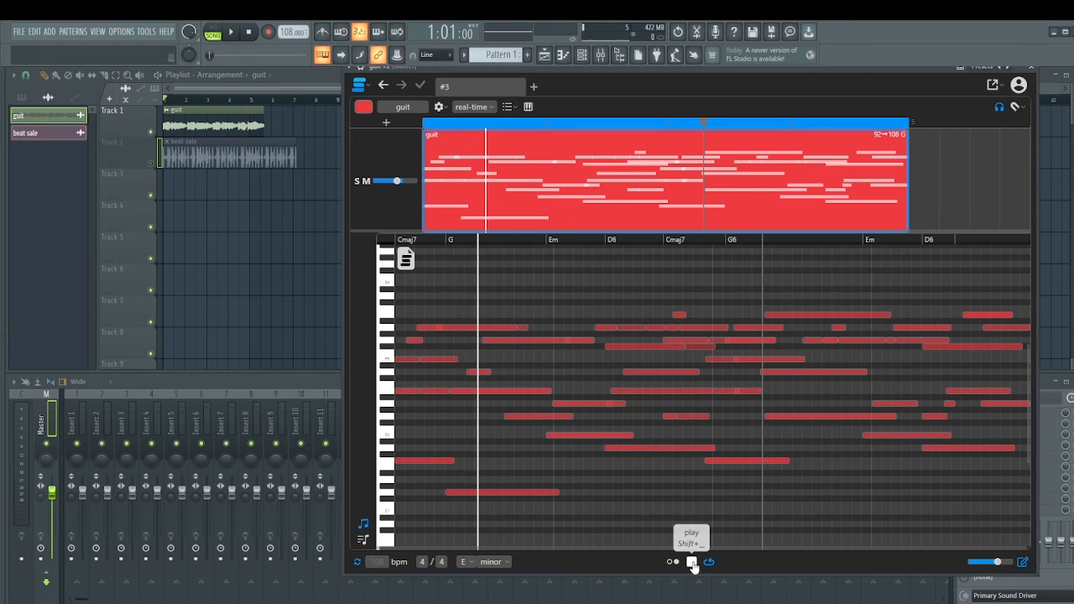
click(692, 561)
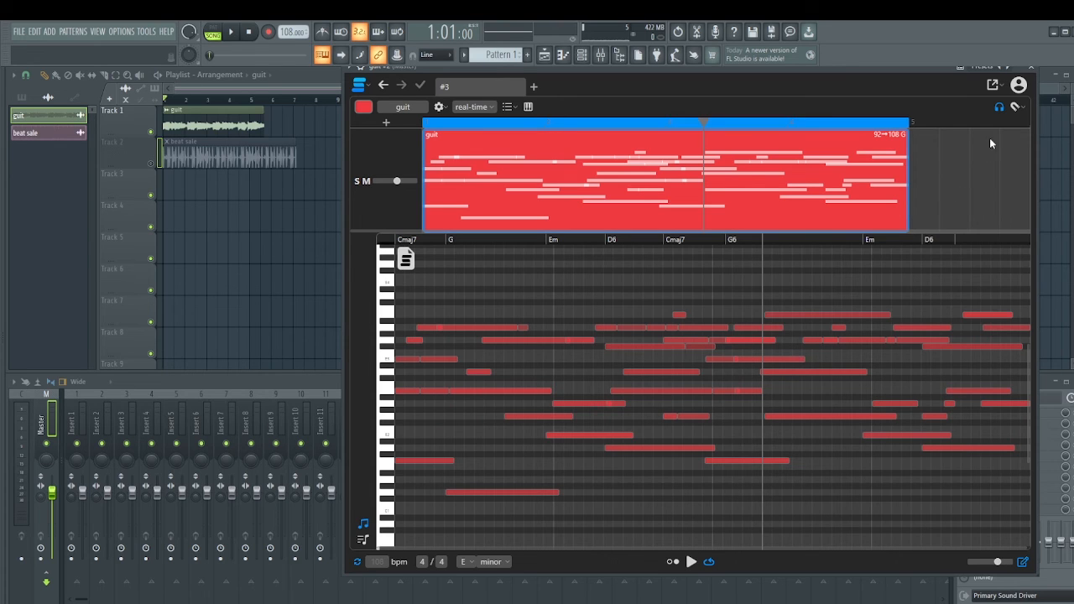
Look over the guit clip's export options and the controls of its instrumental stem.
click(1014, 109)
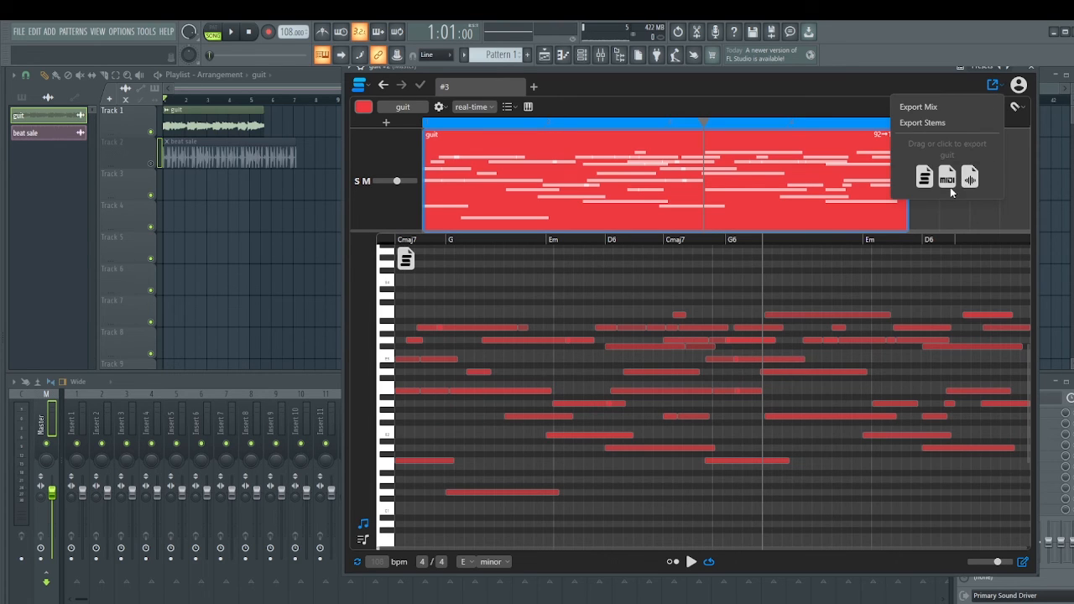
click(863, 275)
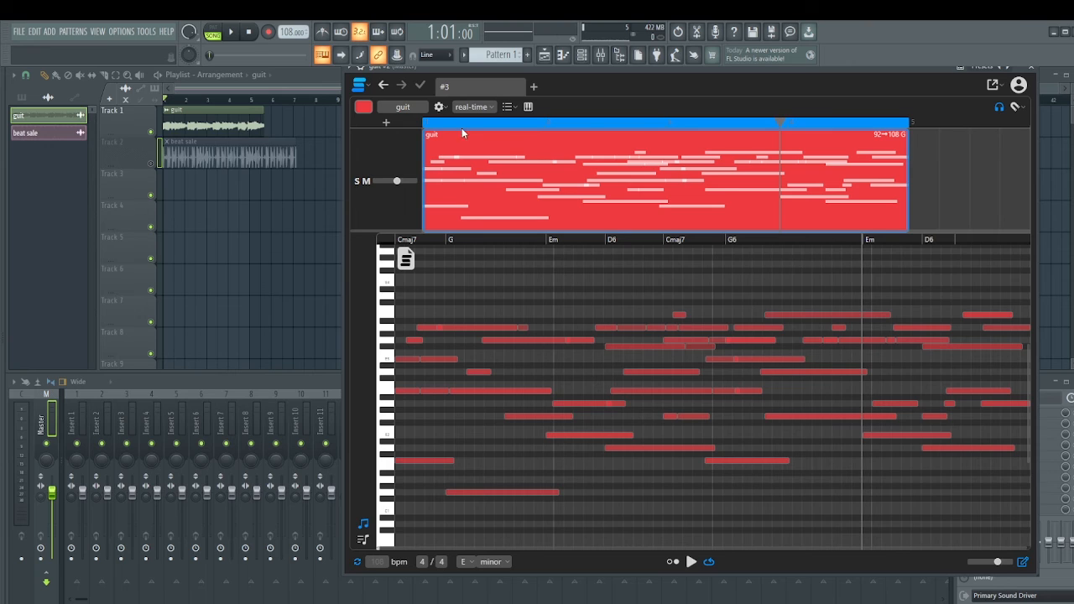
click(509, 108)
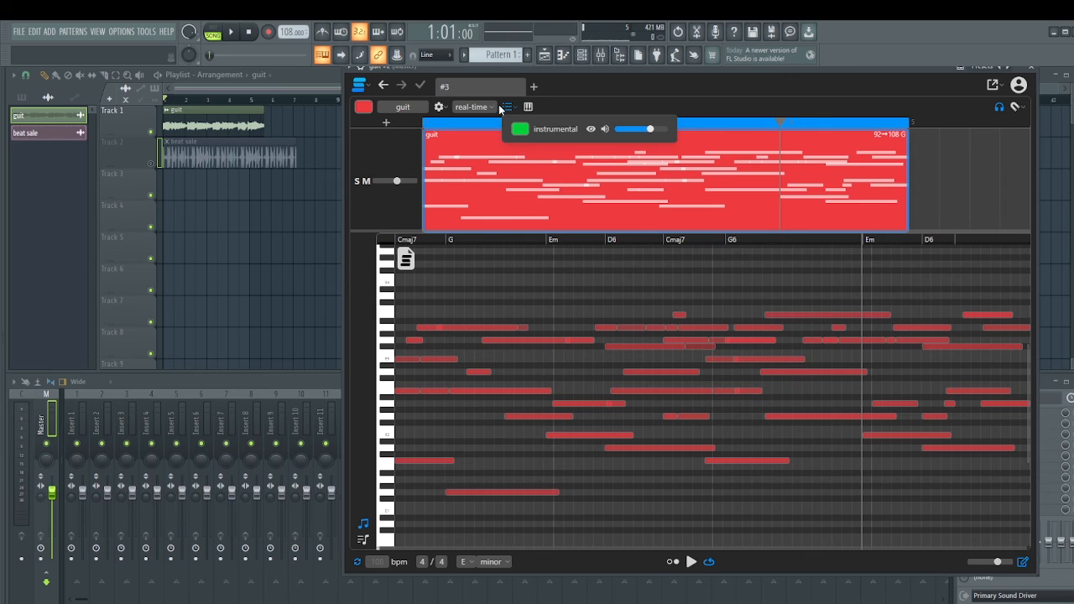
click(494, 107)
click(630, 82)
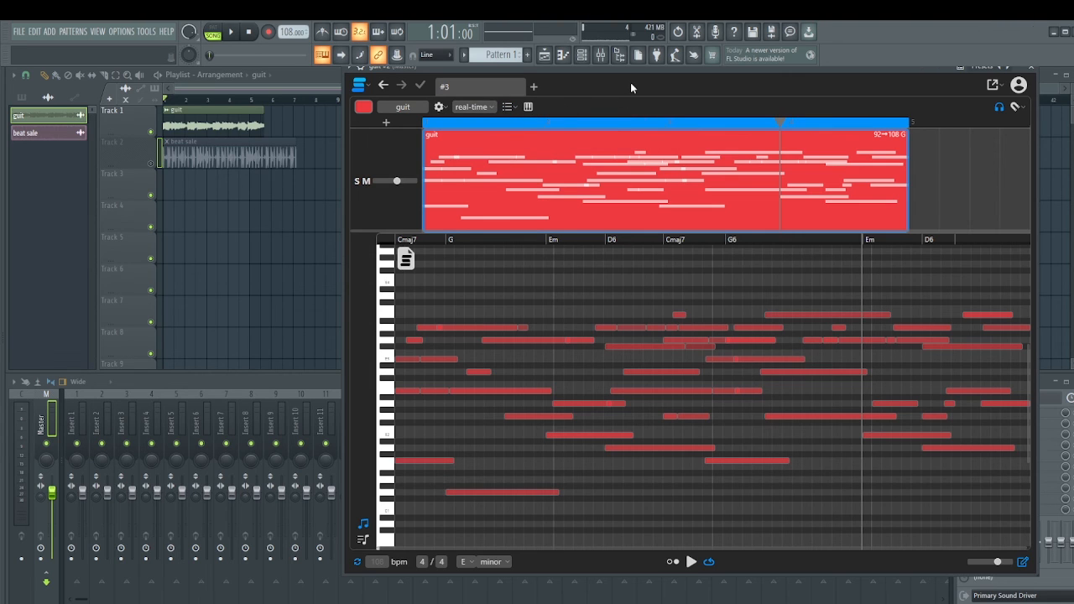